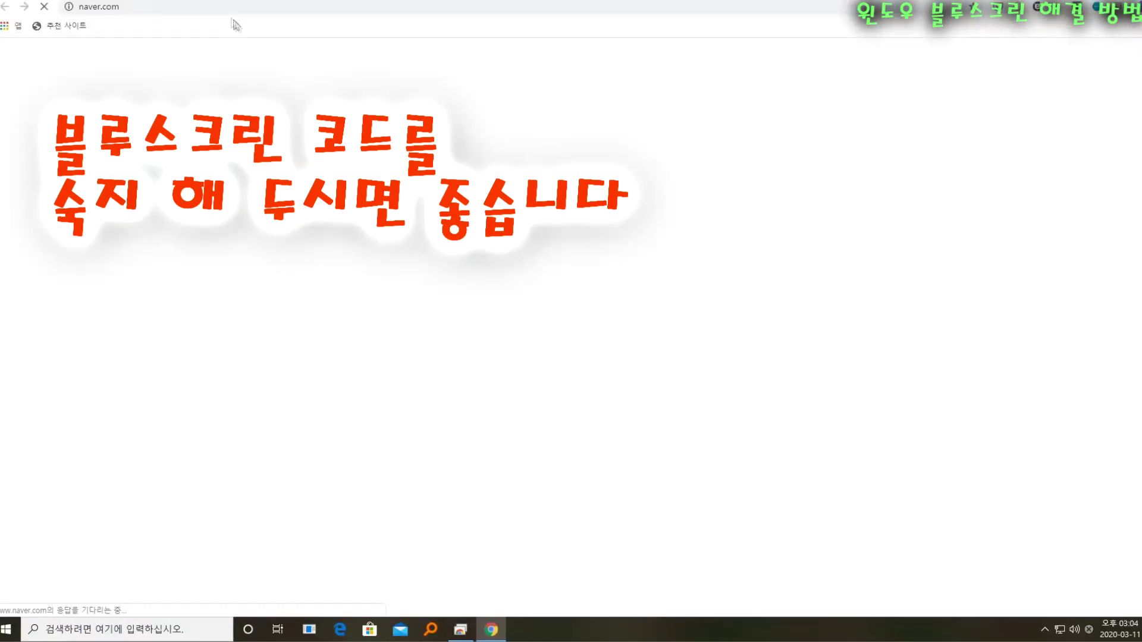
pyautogui.click(238, 6)
pyautogui.write('https://bbshinny.tistory.com/486')
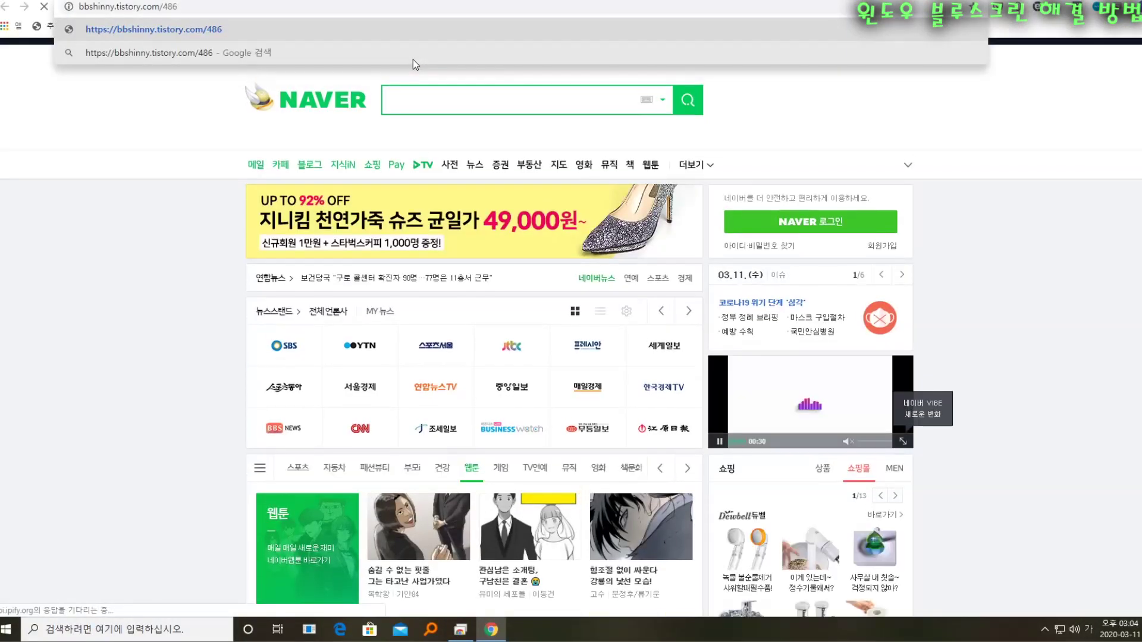
pyautogui.press('Return')
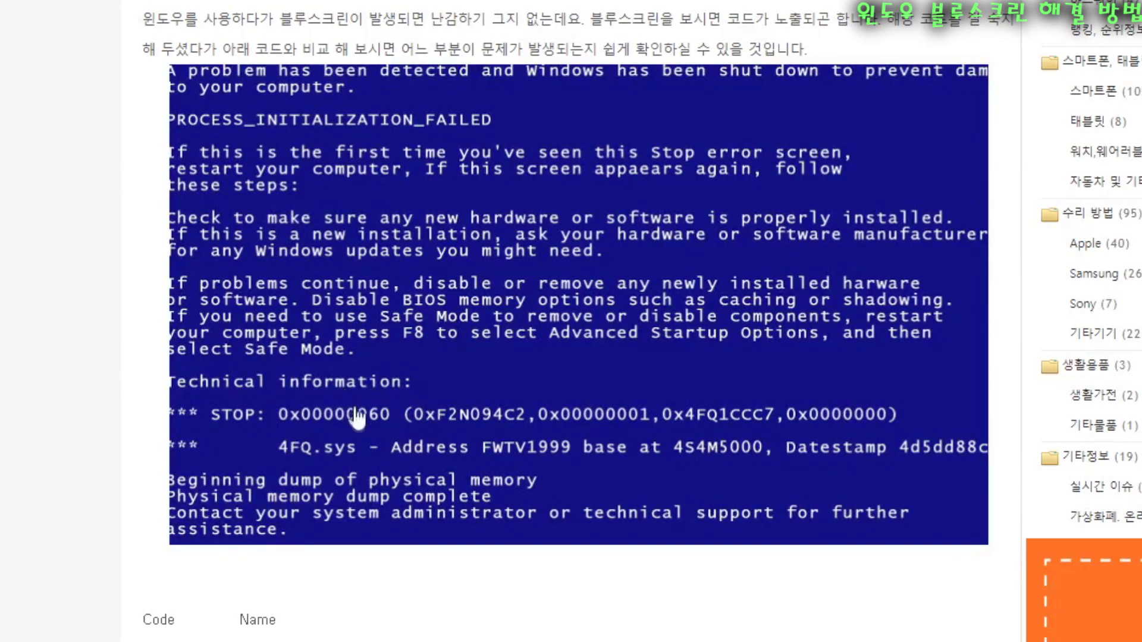
# Step: Look over the article's table of blue screen error codes and names below the sample blue screen image
pyautogui.scroll(-7, 327, 366)
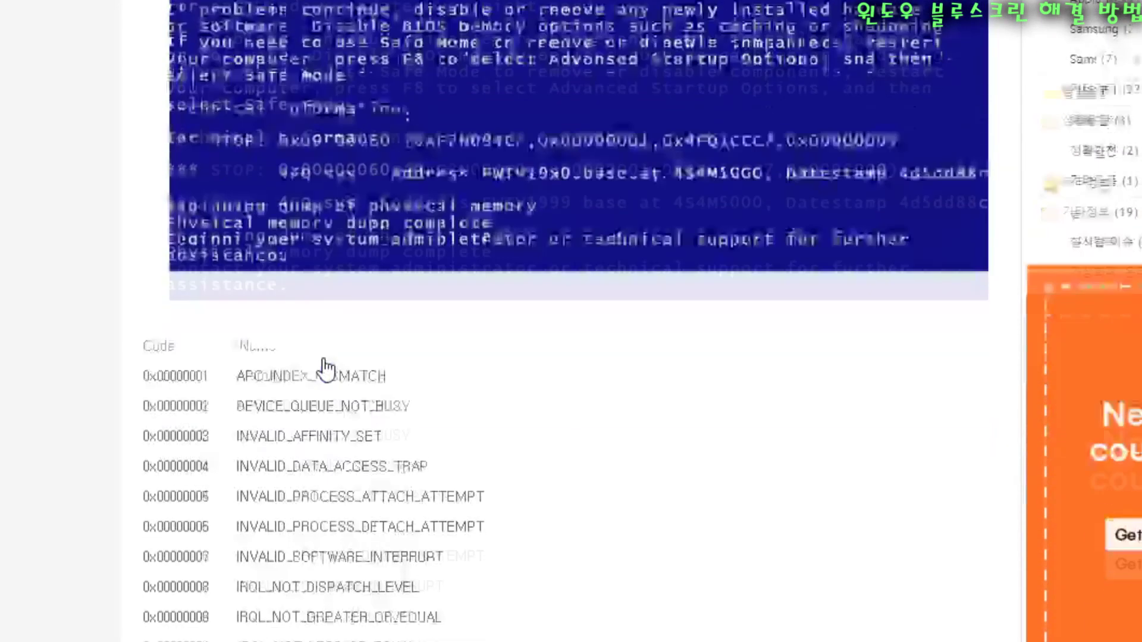
pyautogui.moveTo(157, 219); pyautogui.dragTo(202, 218)
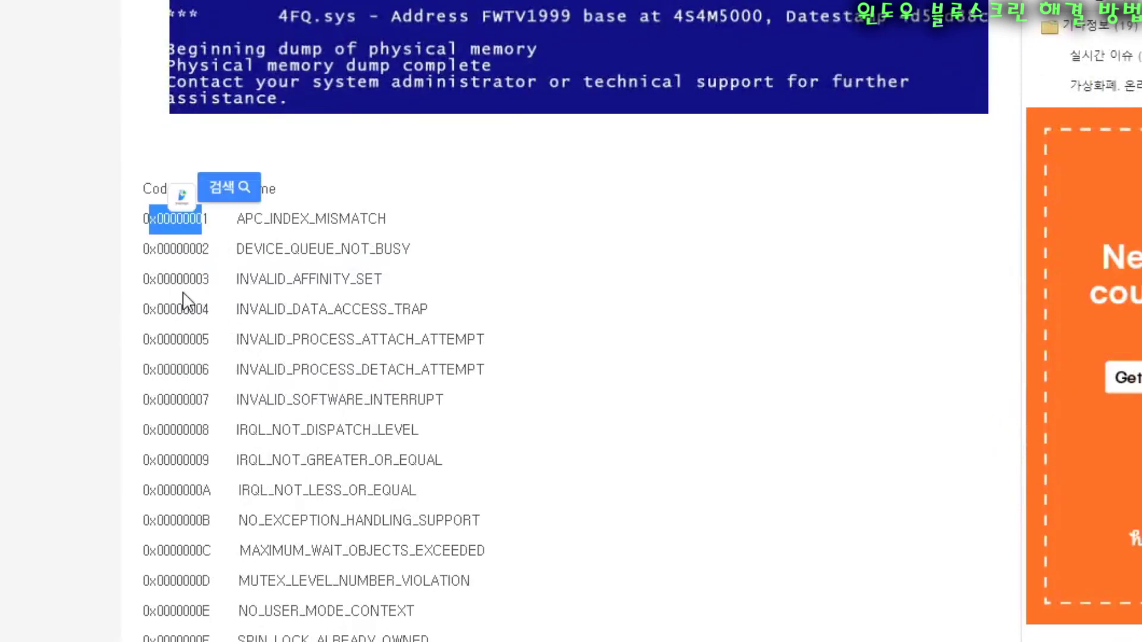
pyautogui.click(173, 213)
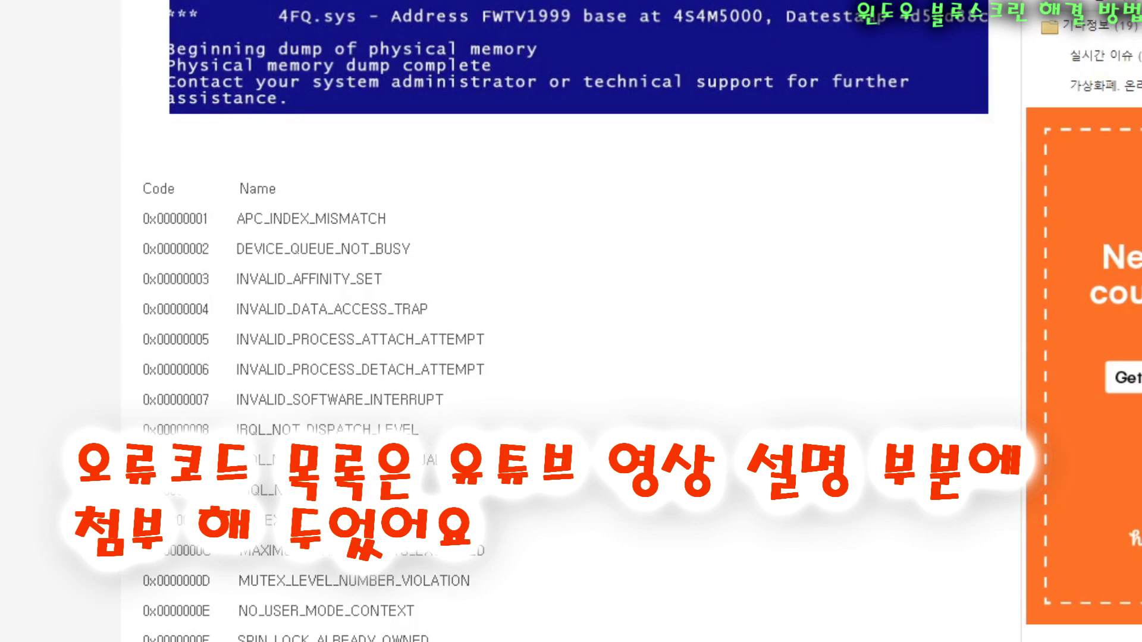
pyautogui.scroll(-10, 215, 309)
pyautogui.scroll(-15, 217, 301)
pyautogui.scroll(-6, 293, 288)
pyautogui.scroll(10, 210, 290)
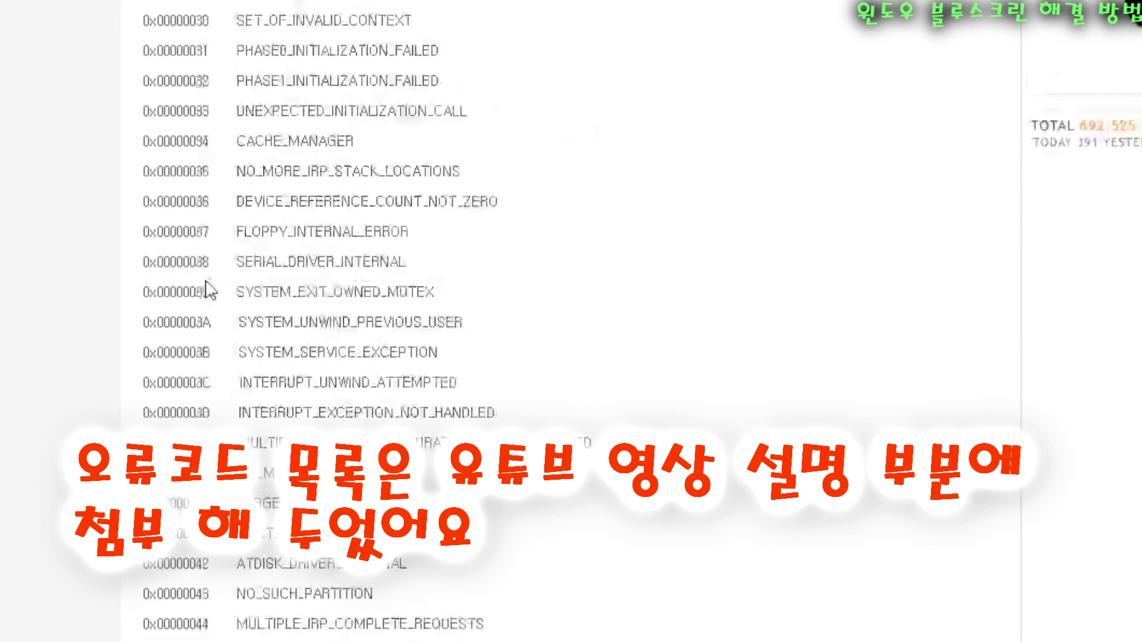
pyautogui.scroll(20, 209, 290)
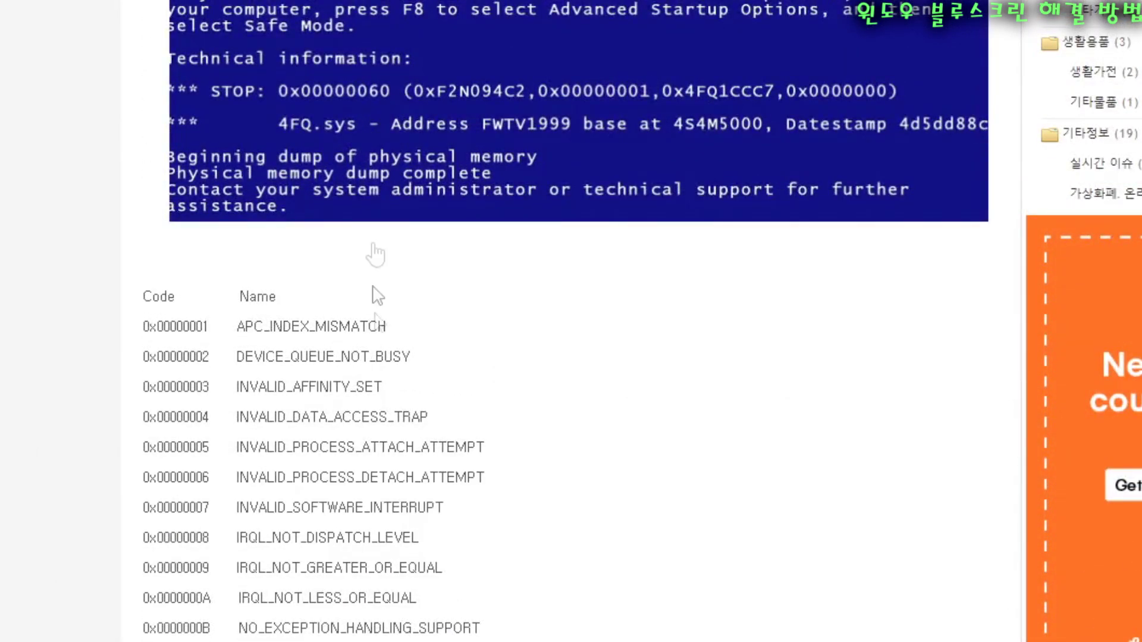
# Step: Find code 0x00000060 in the error code table and highlight its name, PROCESS_INITIALIZATION_FAILED
pyautogui.scroll(-20, 373, 288)
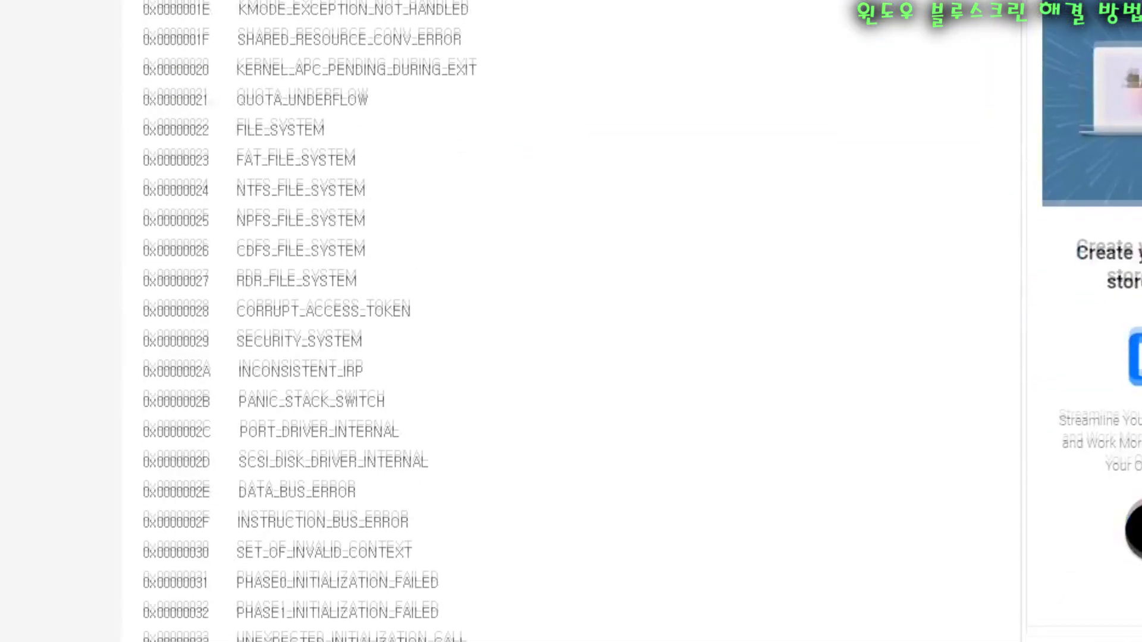
pyautogui.scroll(-15, 373, 321)
pyautogui.moveTo(237, 499)
pyautogui.mouseDown()
pyautogui.moveTo(472, 500)
pyautogui.moveTo(254, 528)
pyautogui.moveTo(244, 500)
pyautogui.mouseUp()
pyautogui.click(497, 503)
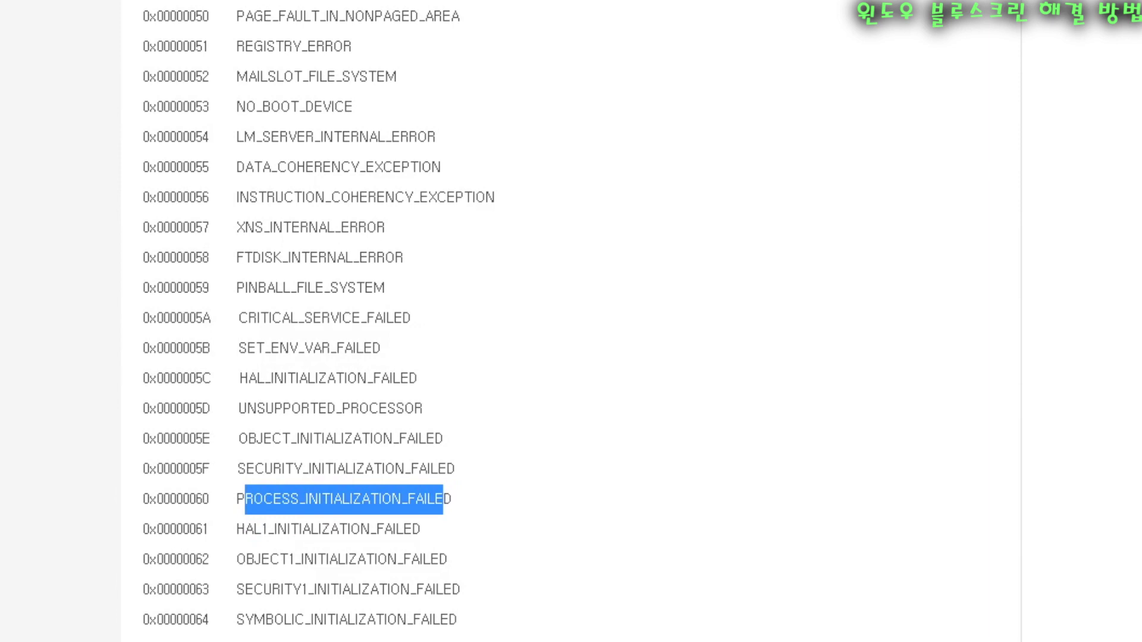
pyautogui.click(333, 512)
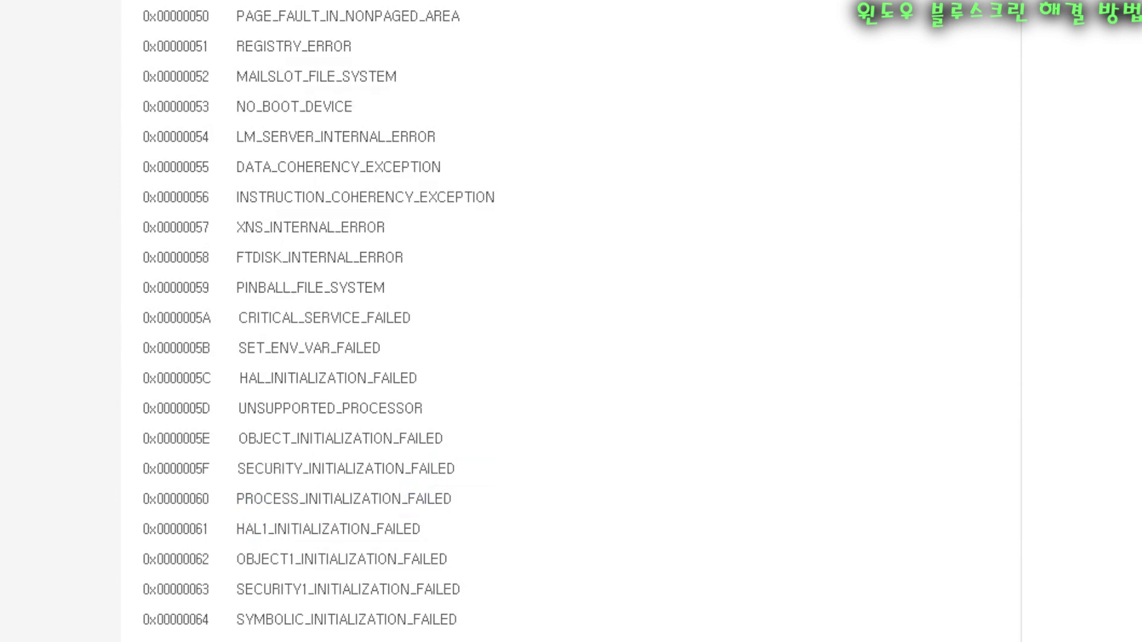
pyautogui.moveTo(469, 500); pyautogui.dragTo(237, 501)
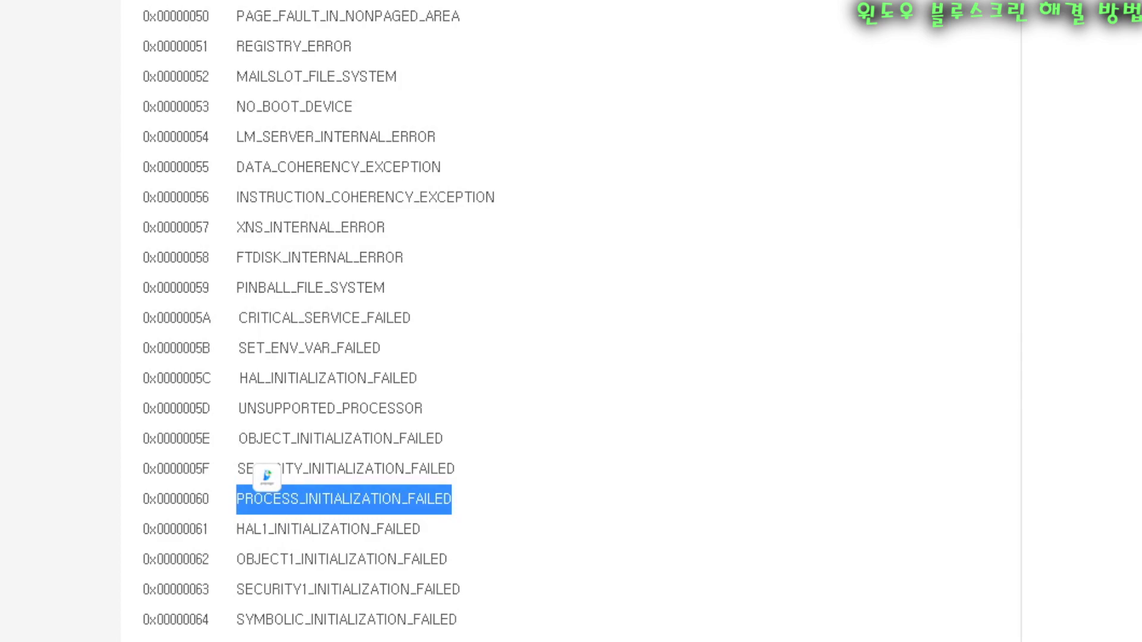
# Step: Return to the sample blue screen image and examine its error name and STOP code lines
pyautogui.scroll(20, 530, 281)
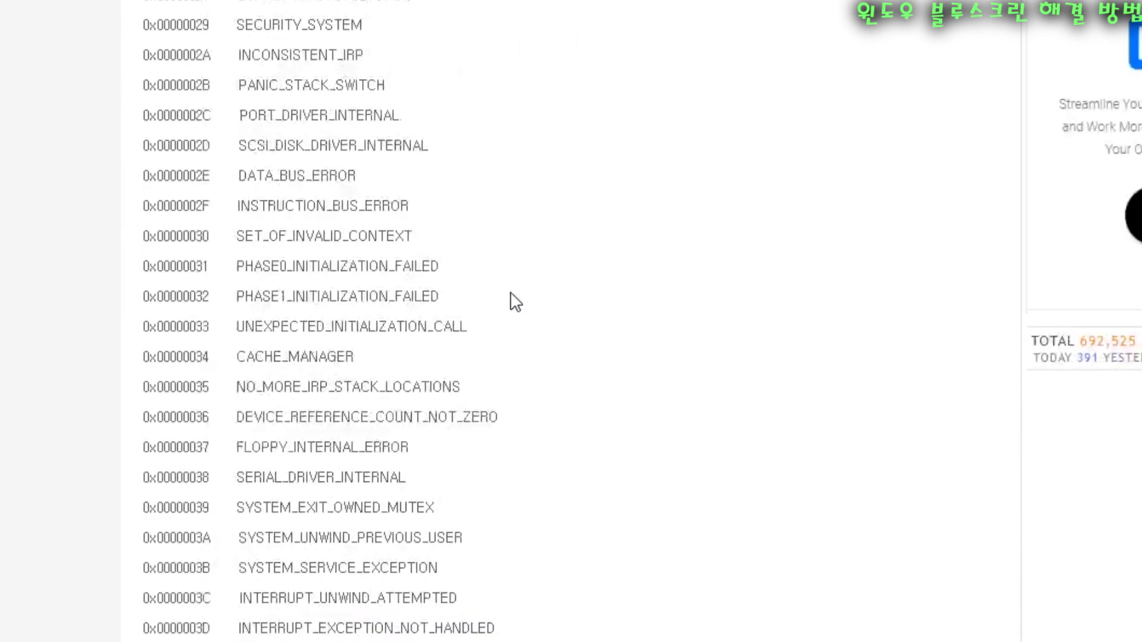
pyautogui.scroll(3, 495, 316)
pyautogui.scroll(-2, 502, 344)
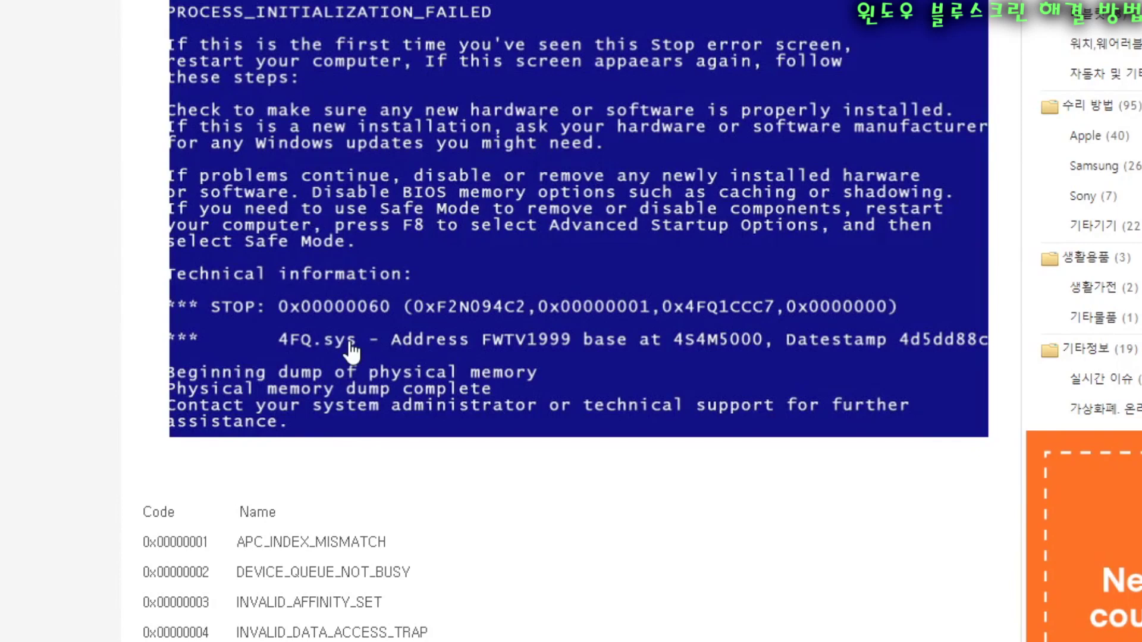
pyautogui.scroll(2, 351, 351)
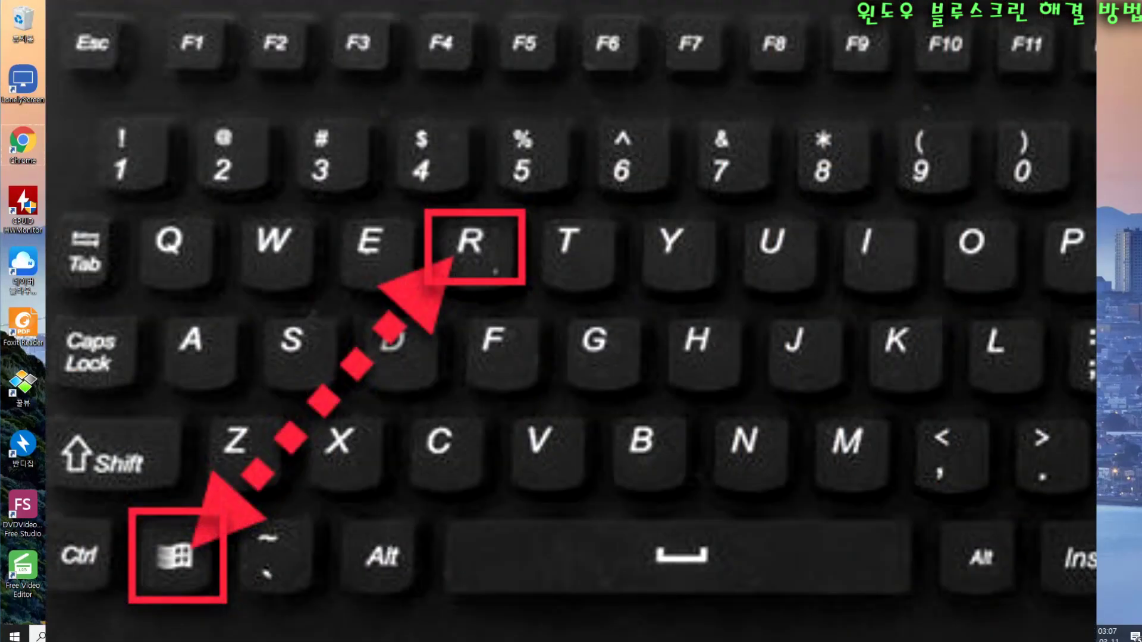
# Step: Open the Event Viewer by running the command eventvwr
pyautogui.press('super+r')
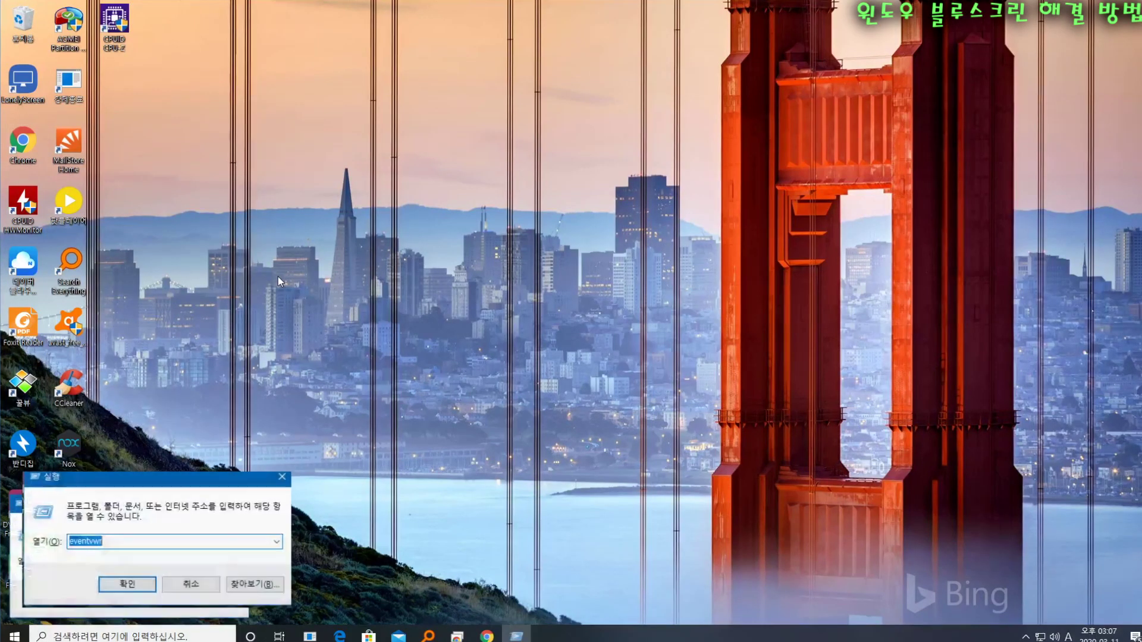
pyautogui.write('eve')
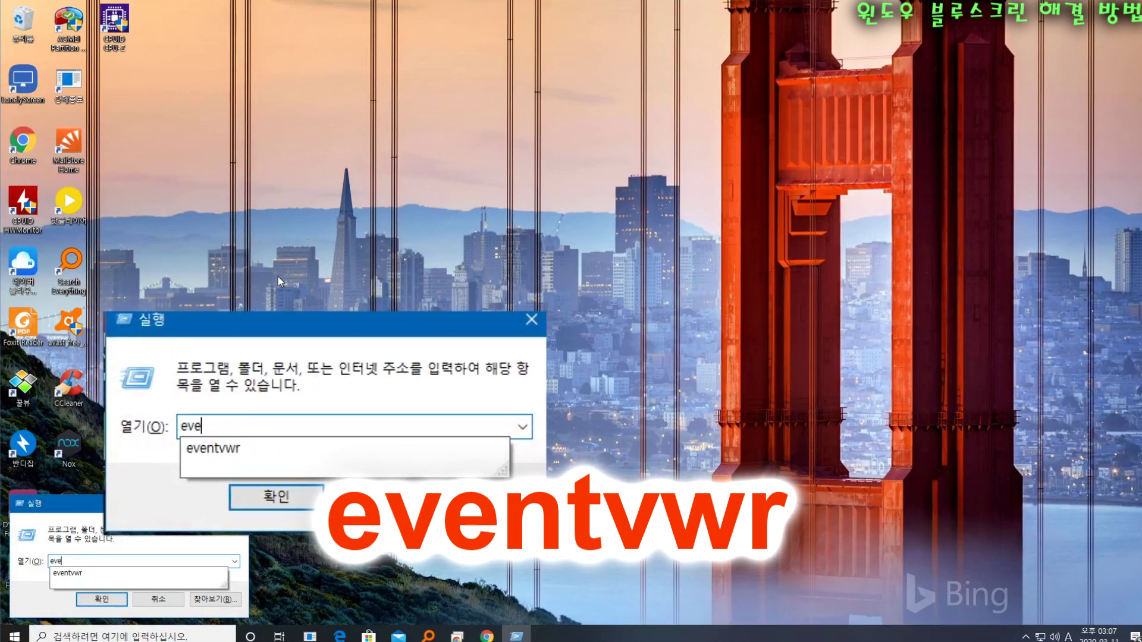
pyautogui.write('ntvwer')
pyautogui.press('BackSpace')
pyautogui.press('BackSpace')
pyautogui.write('r')
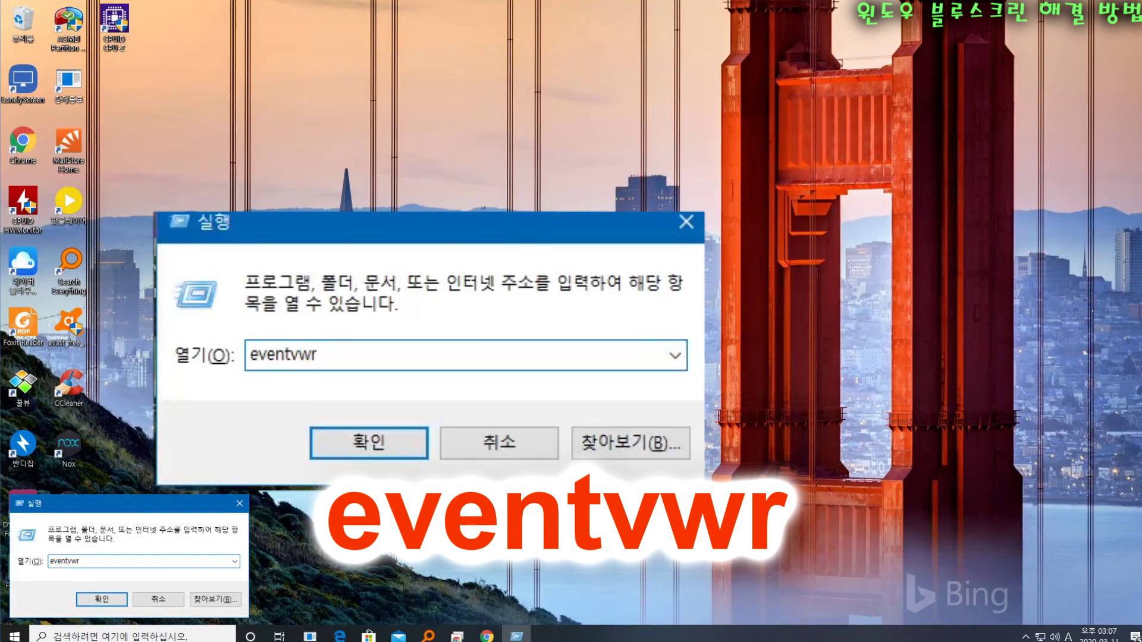
pyautogui.press('Return')
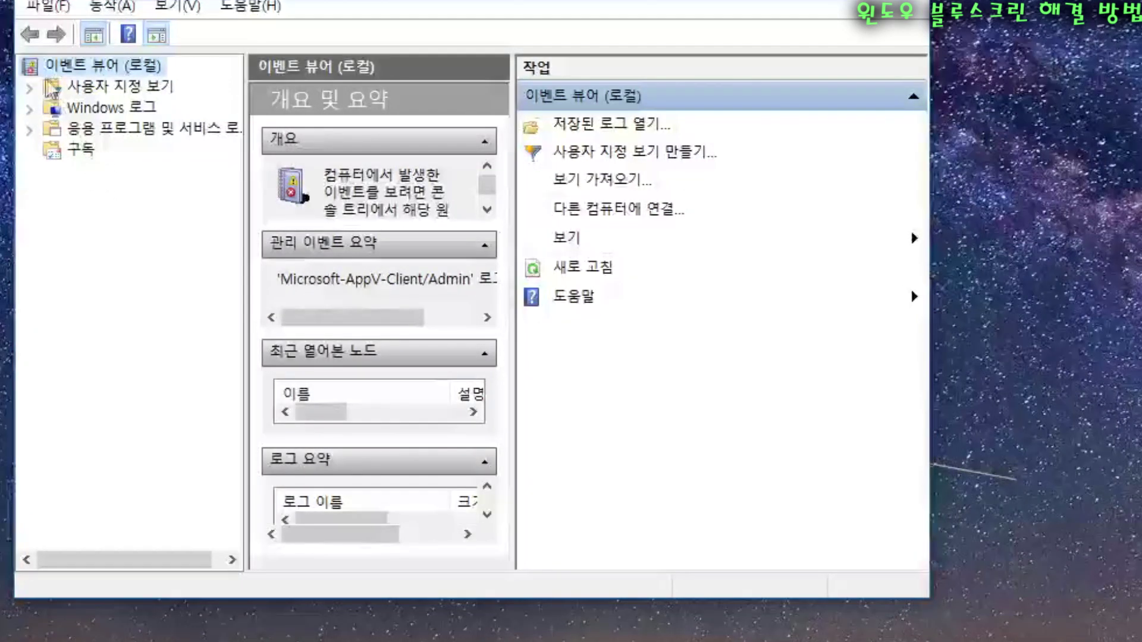
# Step: Show the System (시스템) log under Windows 로그 and enlarge the window and the event list area
pyautogui.doubleClick(91, 113)
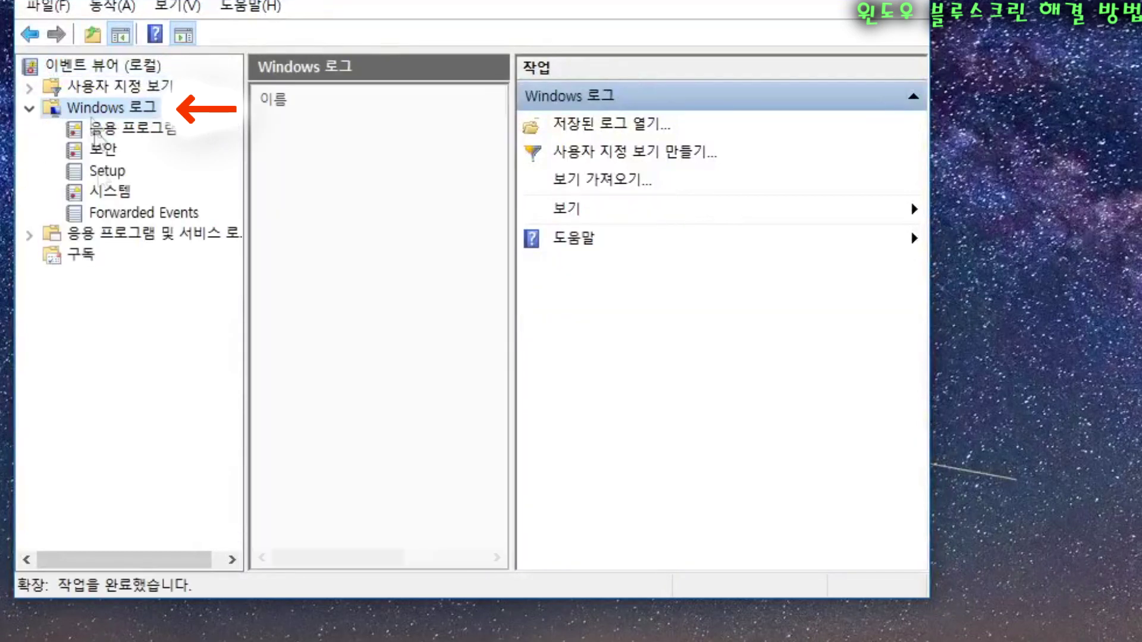
pyautogui.click(117, 192)
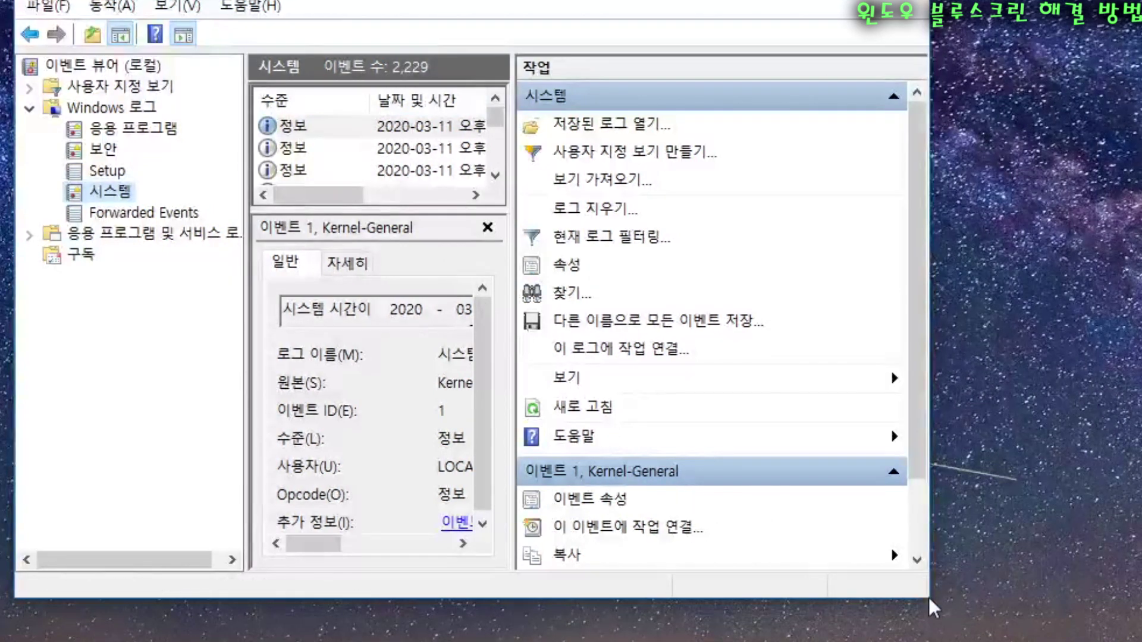
pyautogui.moveTo(930, 601); pyautogui.dragTo(1141, 641)
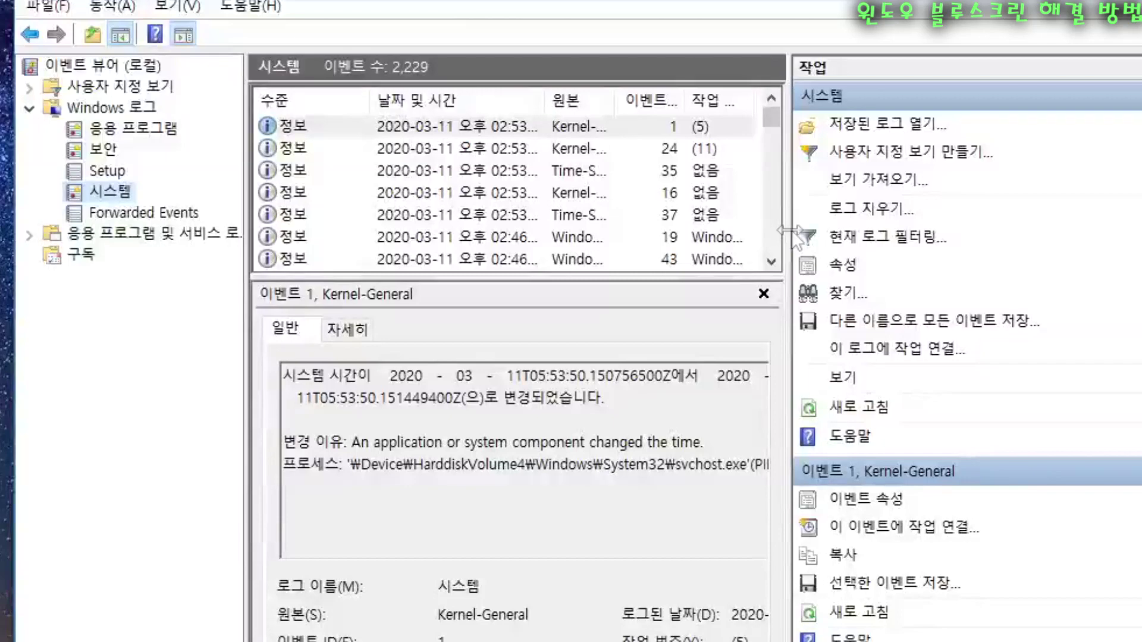
pyautogui.moveTo(794, 232); pyautogui.dragTo(1035, 231)
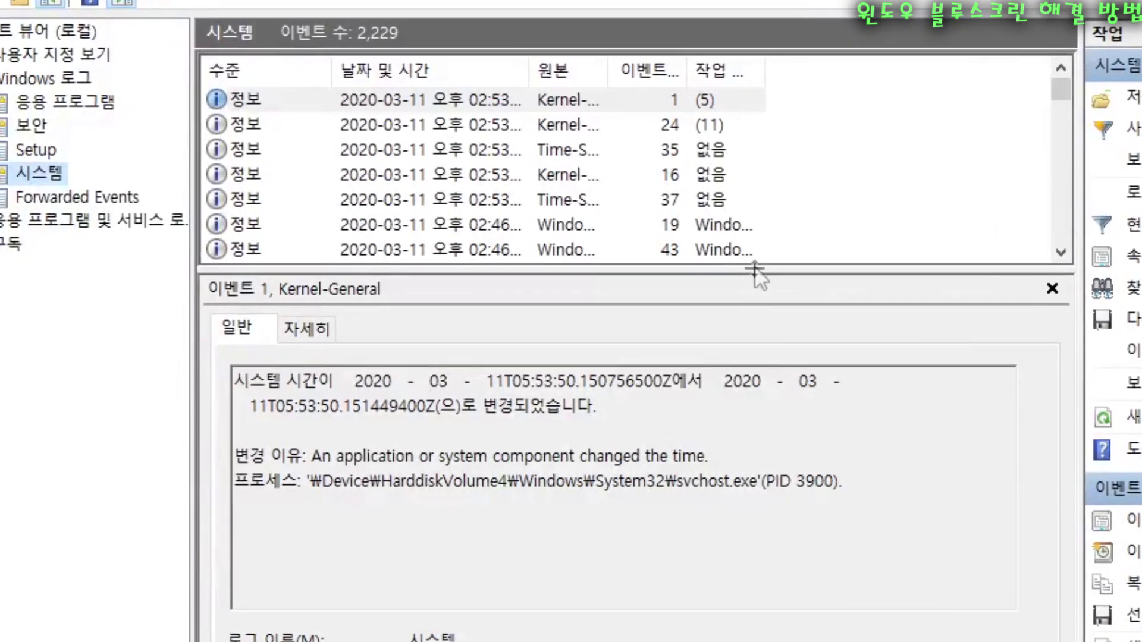
pyautogui.moveTo(757, 267); pyautogui.dragTo(758, 618)
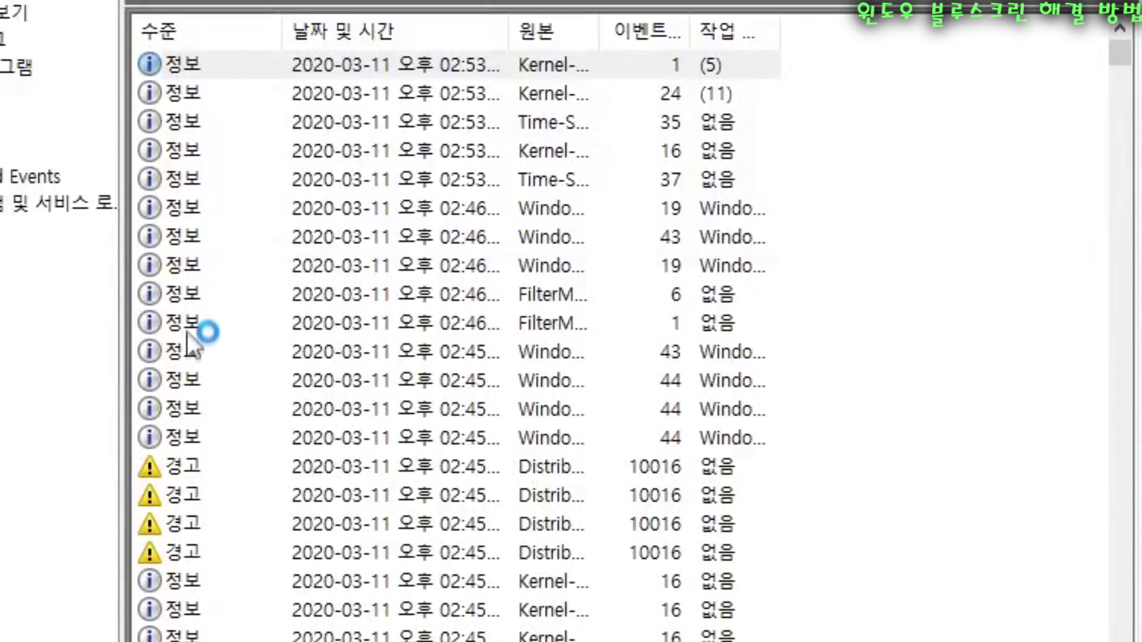
# Step: Look through the System log's event list for error (오류) entries and return to the newest events
pyautogui.scroll(-7, 200, 428)
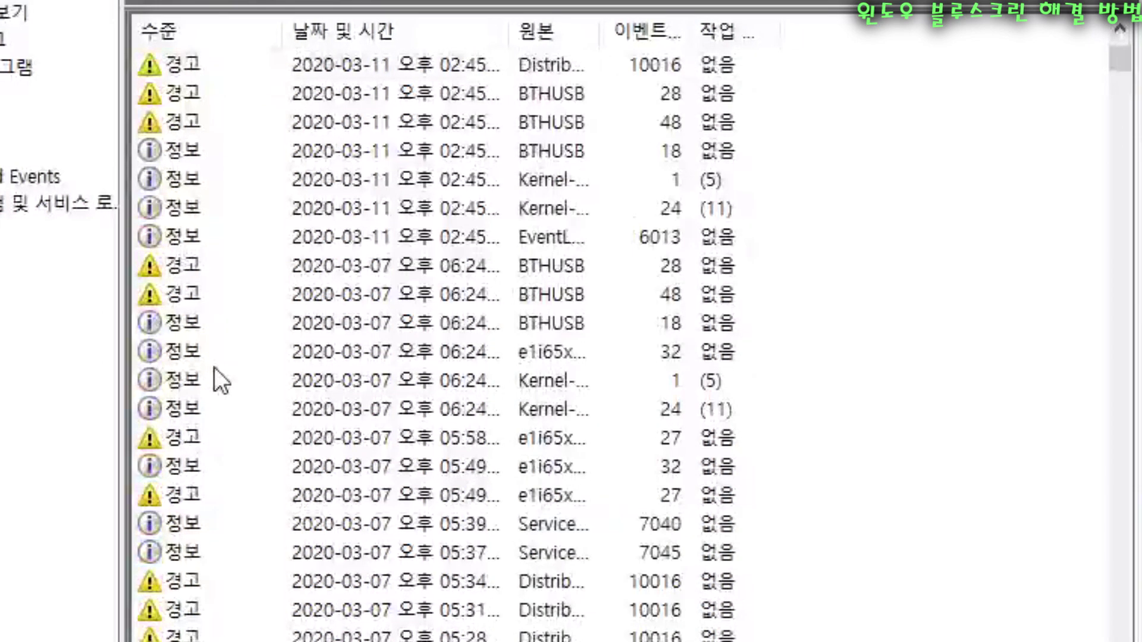
pyautogui.scroll(-15, 215, 367)
pyautogui.scroll(13, 232, 364)
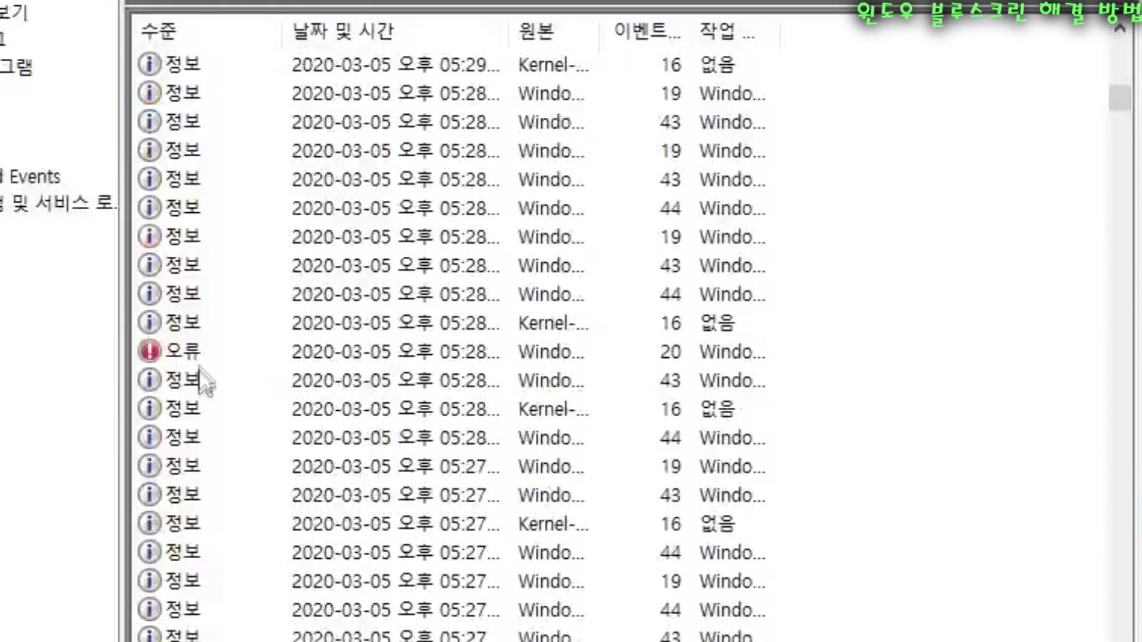
pyautogui.click(201, 360)
pyautogui.scroll(8, 374, 357)
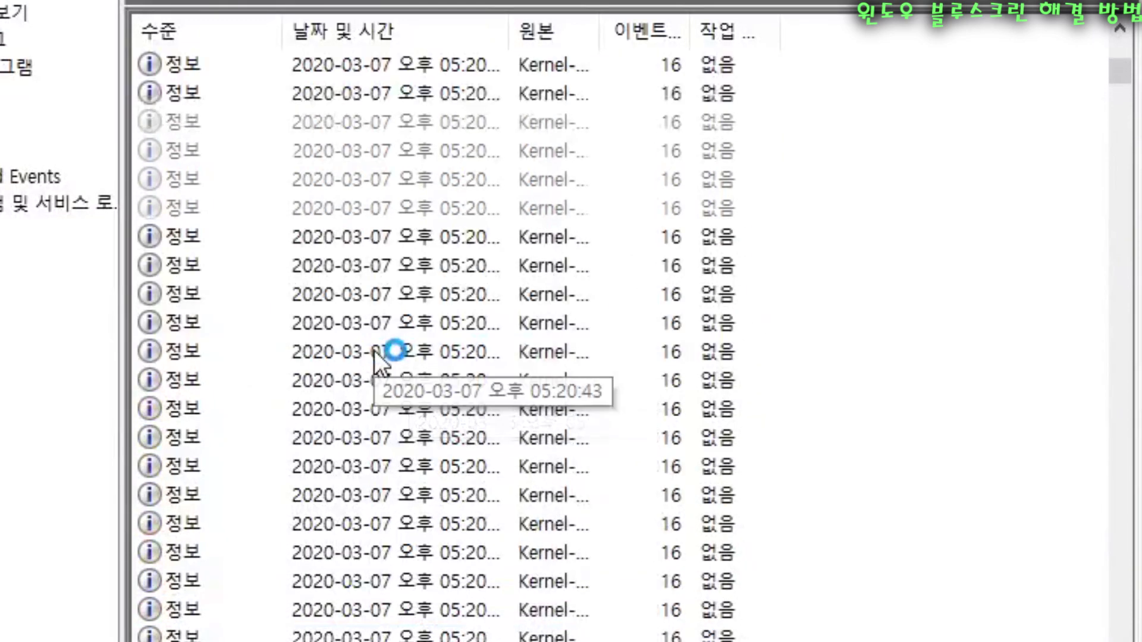
pyautogui.scroll(10, 374, 346)
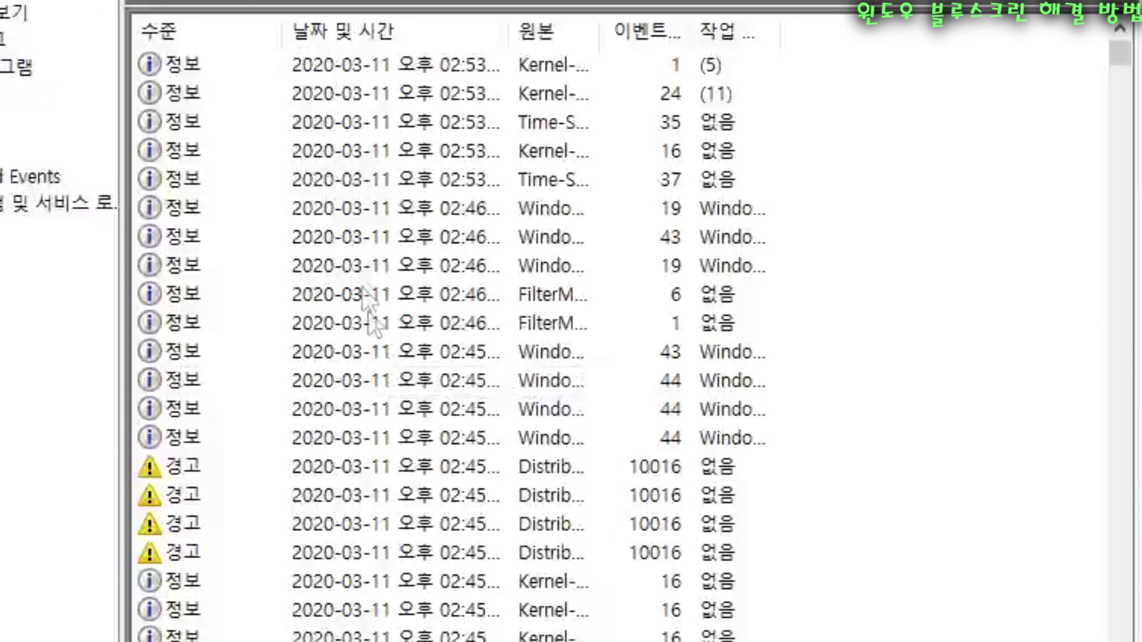
# Step: Inspect an information event, a warning (경고) with ID 10016 and the error (오류) with ID 10010 in the System log
pyautogui.click(352, 235)
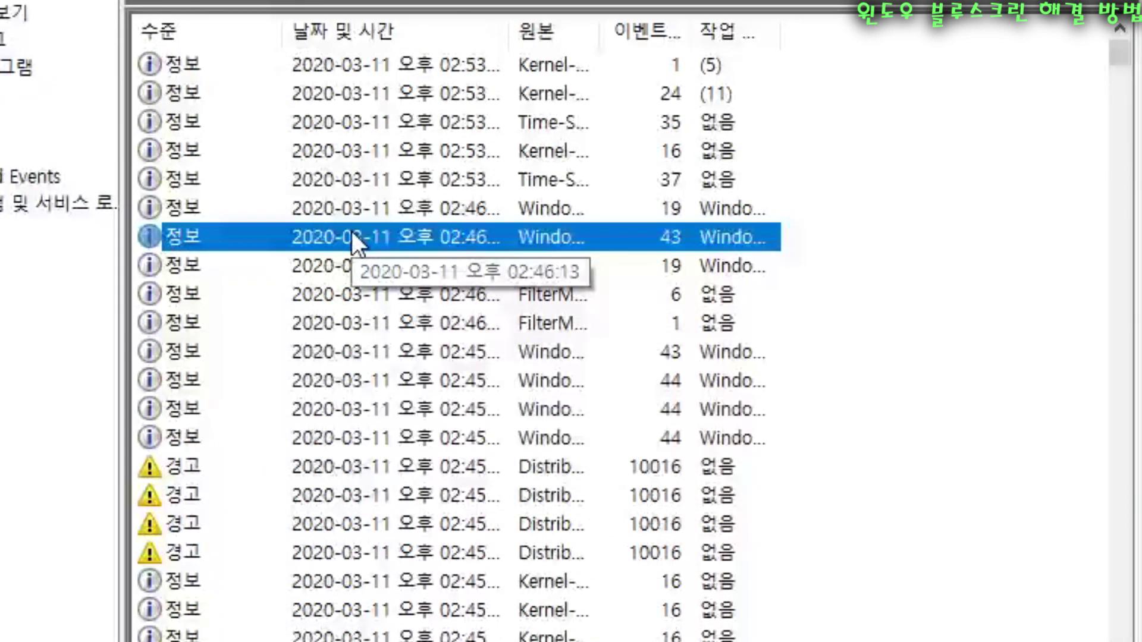
pyautogui.click(172, 476)
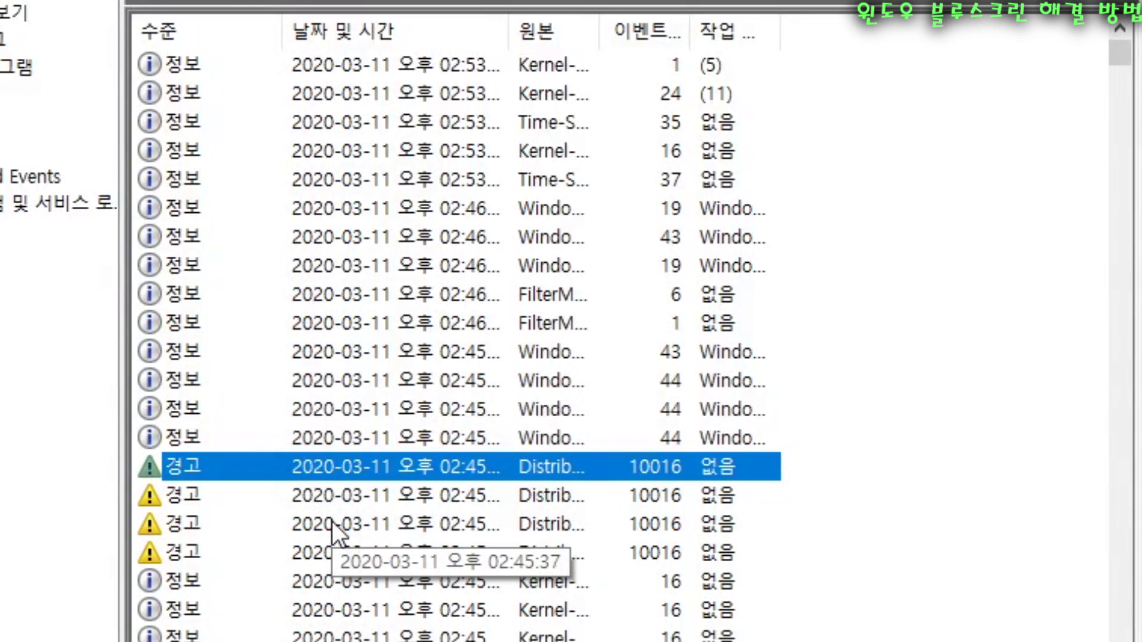
pyautogui.scroll(-15, 332, 521)
pyautogui.click(186, 353)
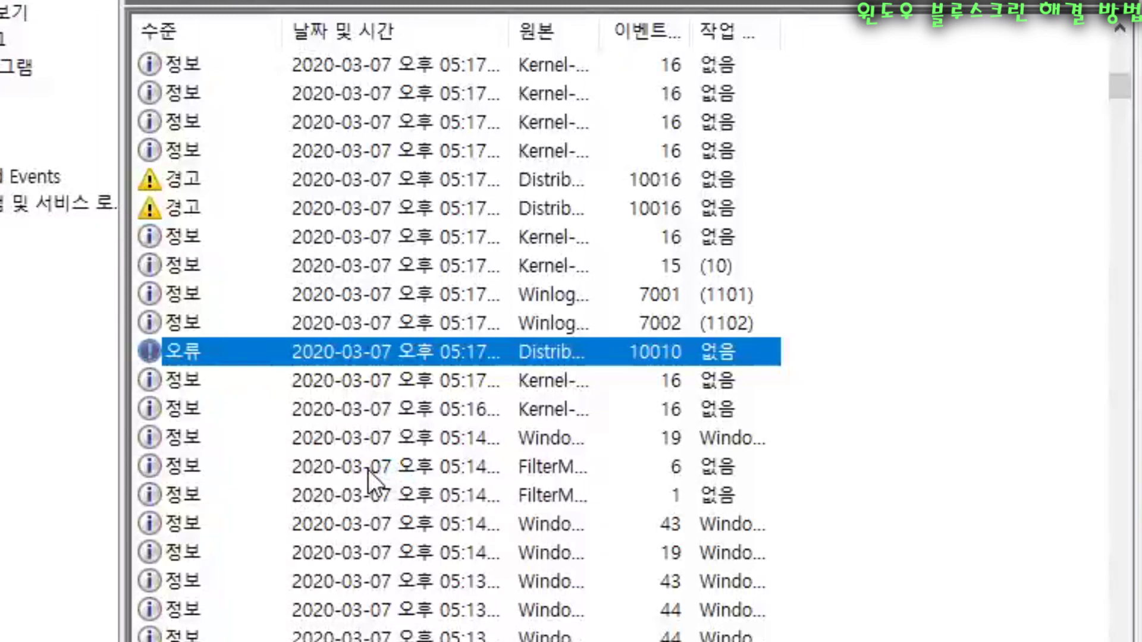
pyautogui.scroll(8, 854, 287)
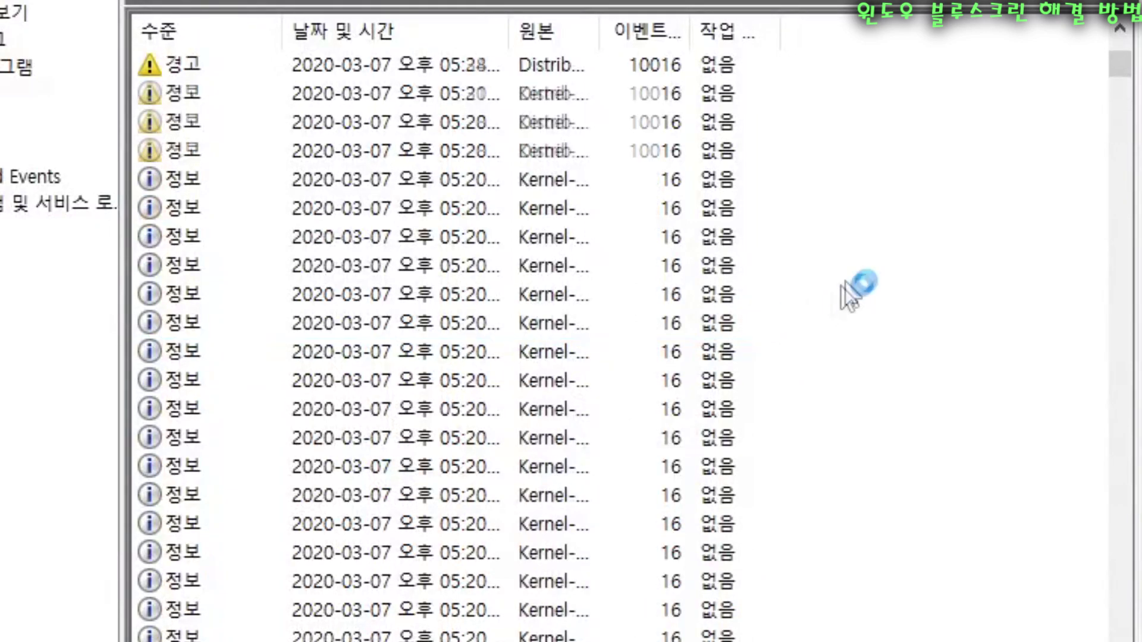
# Step: Sort the System events by level (수준) and review the error (오류) entries
pyautogui.moveTo(1125, 56); pyautogui.dragTo(1123, 46)
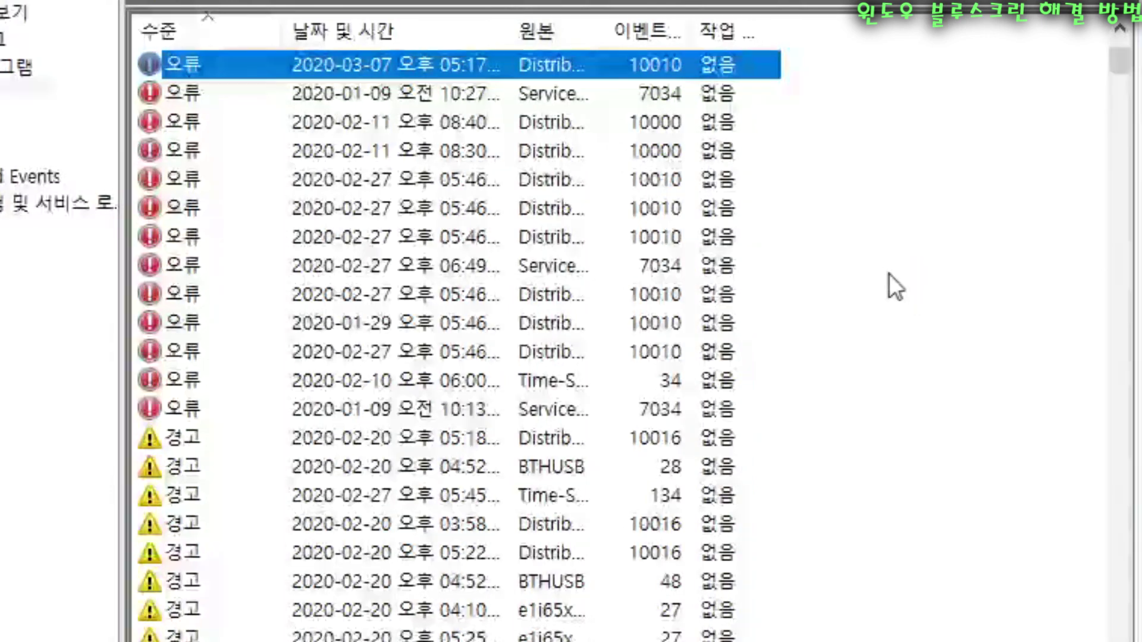
pyautogui.moveTo(1123, 42); pyautogui.dragTo(1121, 23)
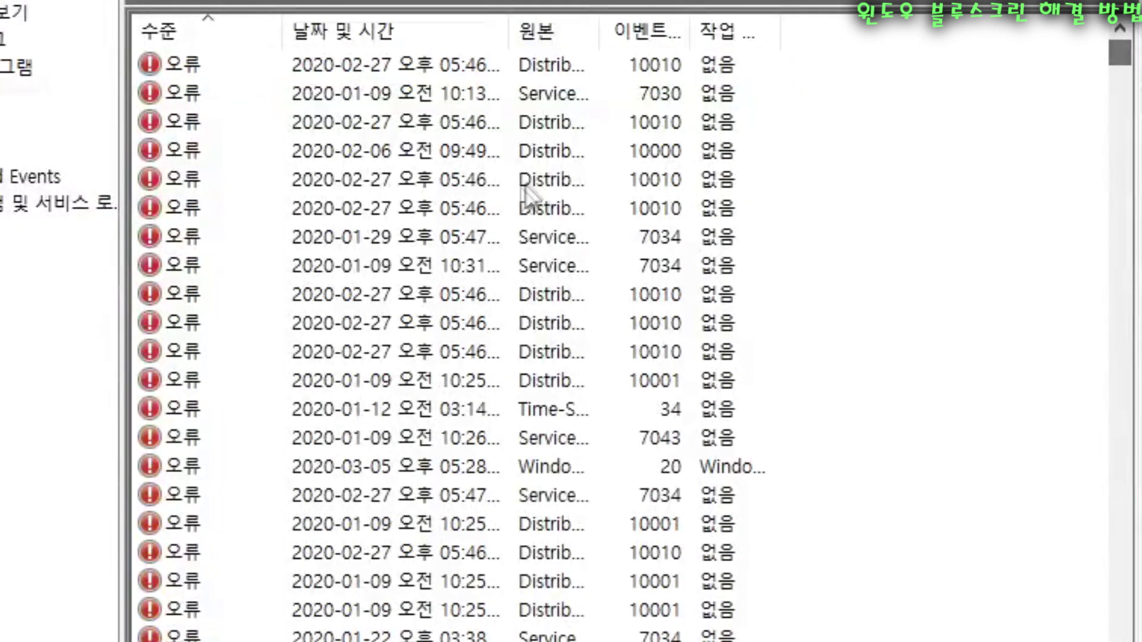
pyautogui.scroll(-9, 245, 128)
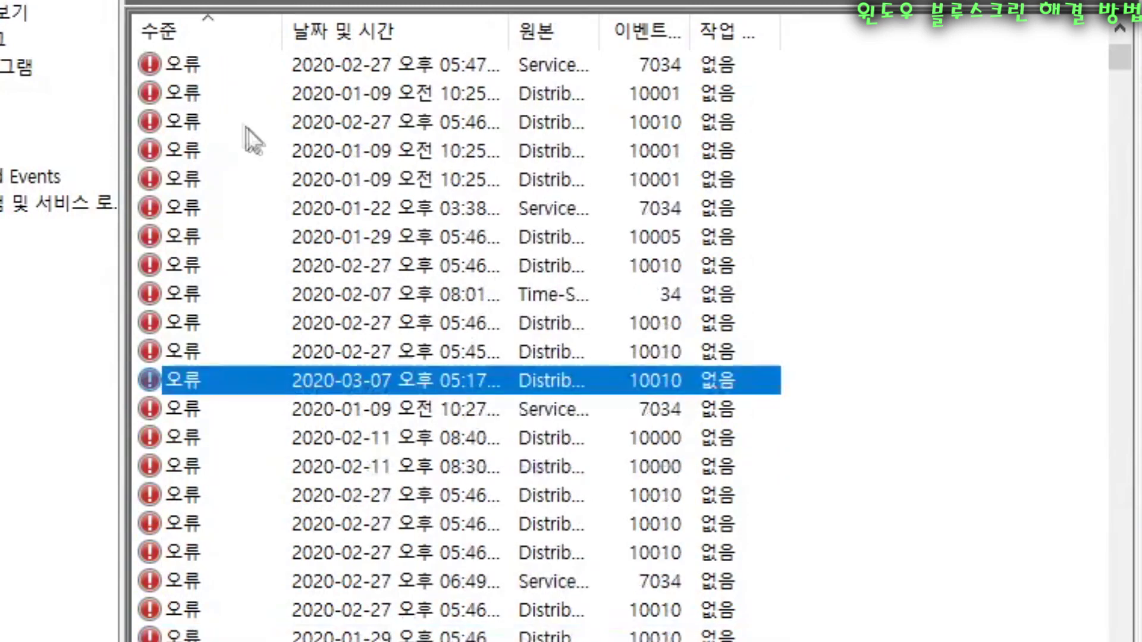
pyautogui.scroll(9, 310, 205)
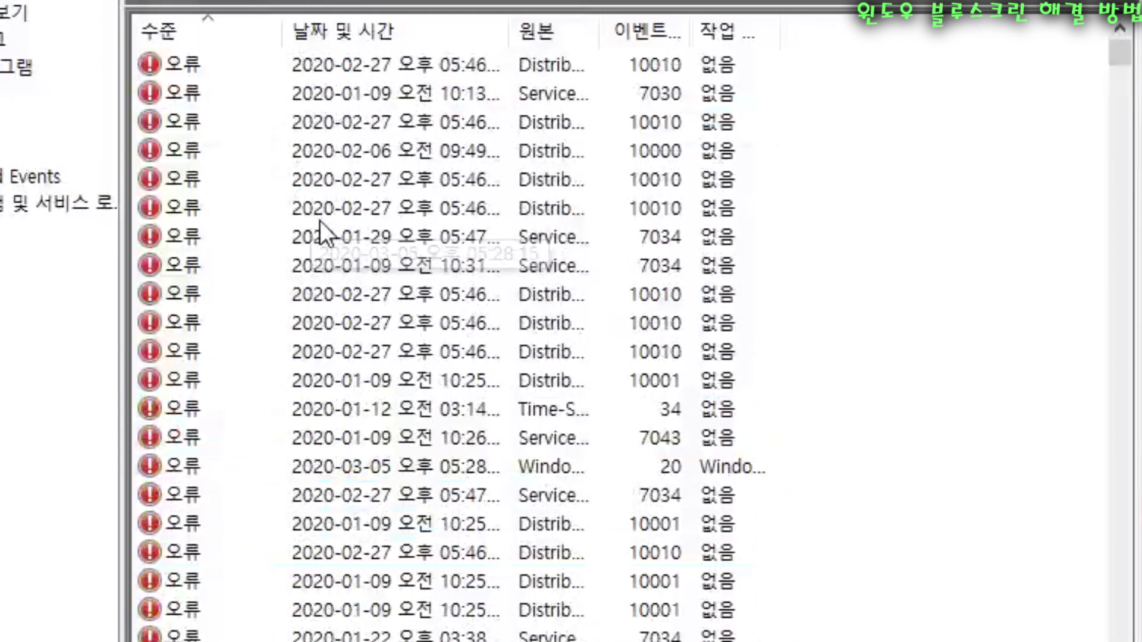
# Step: Check the dates of the error (오류) entries and widen the date and time (날짜 및 시간) column to show full timestamps
pyautogui.click(405, 125)
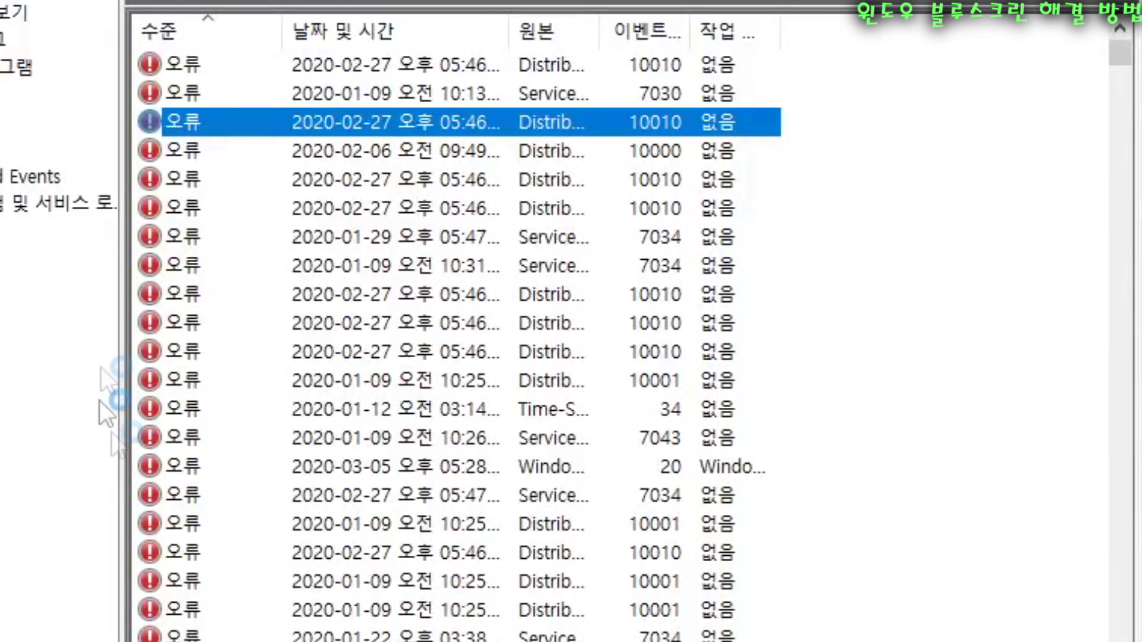
pyautogui.doubleClick(395, 135)
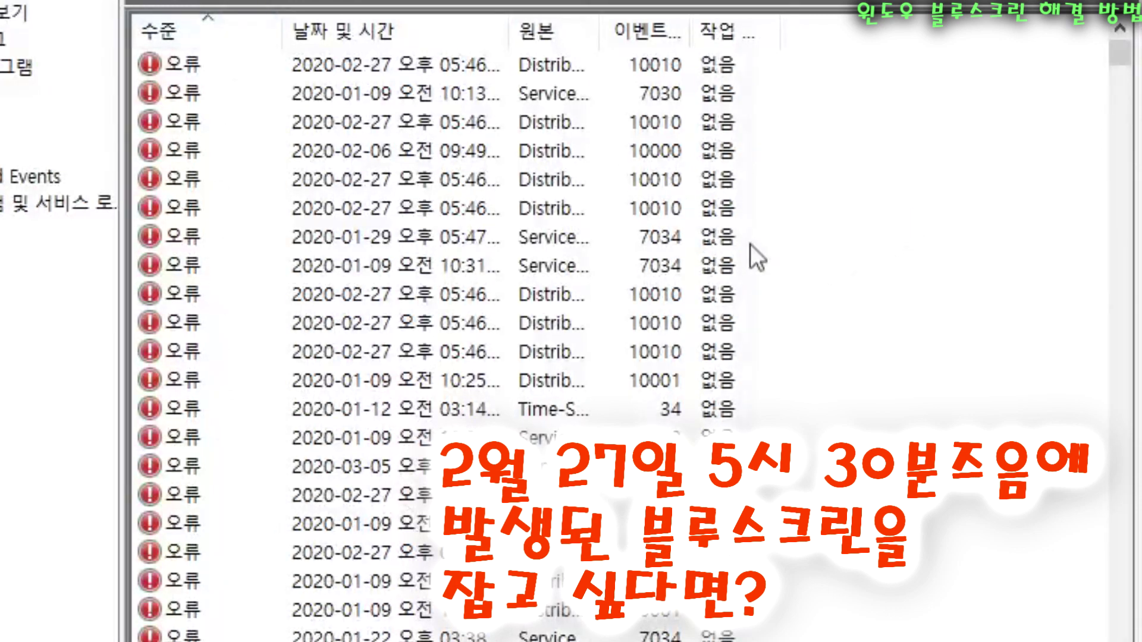
pyautogui.click(342, 91)
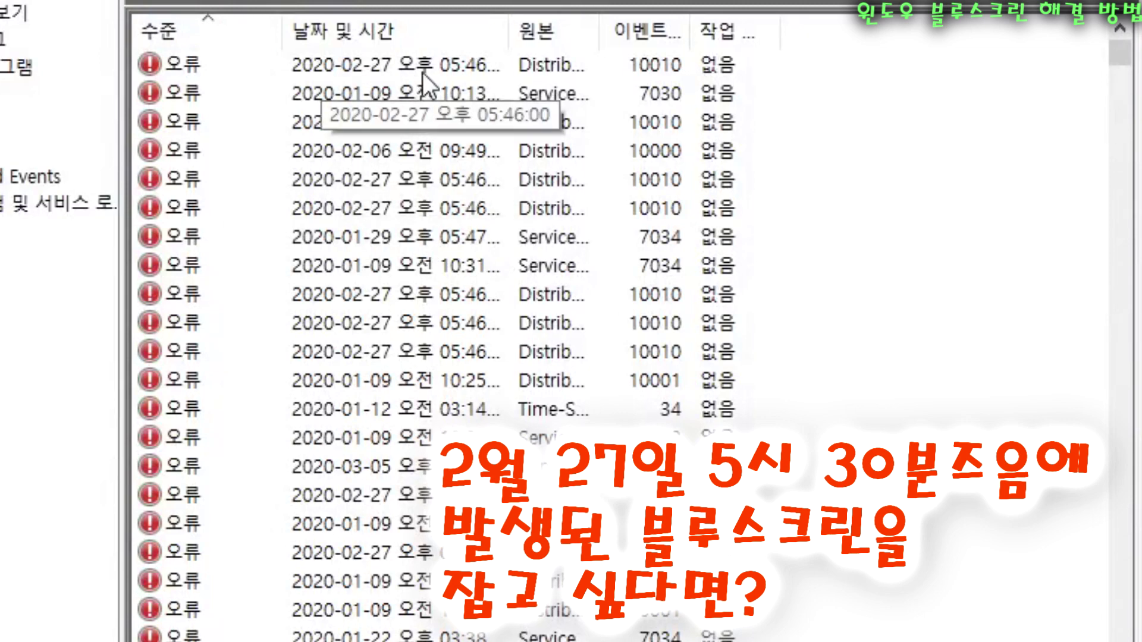
pyautogui.click(512, 55)
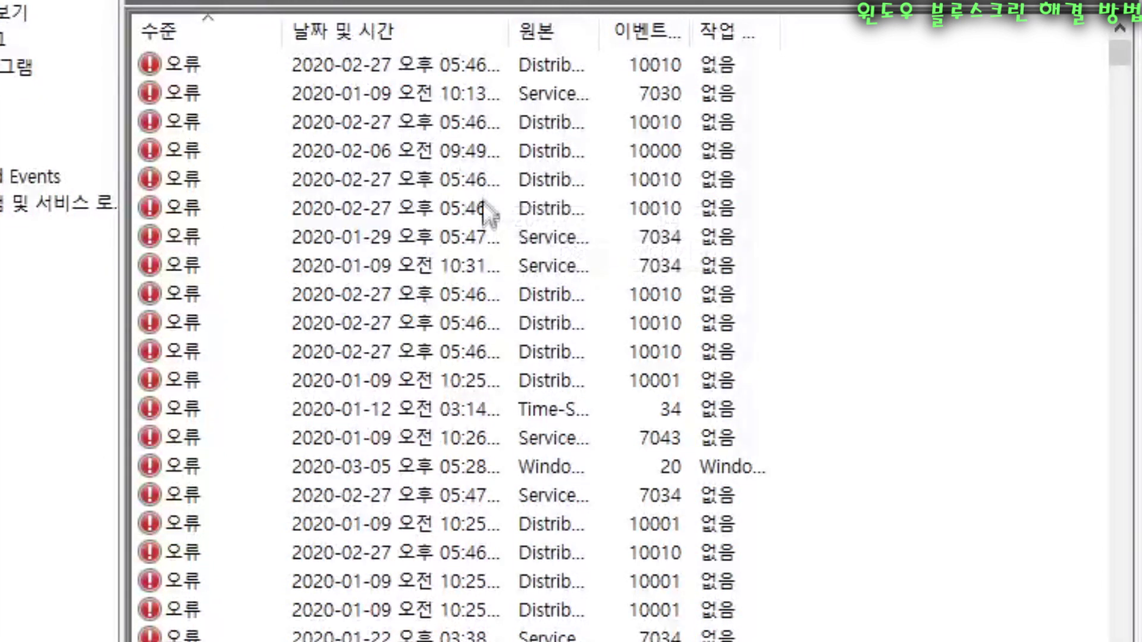
pyautogui.click(496, 263)
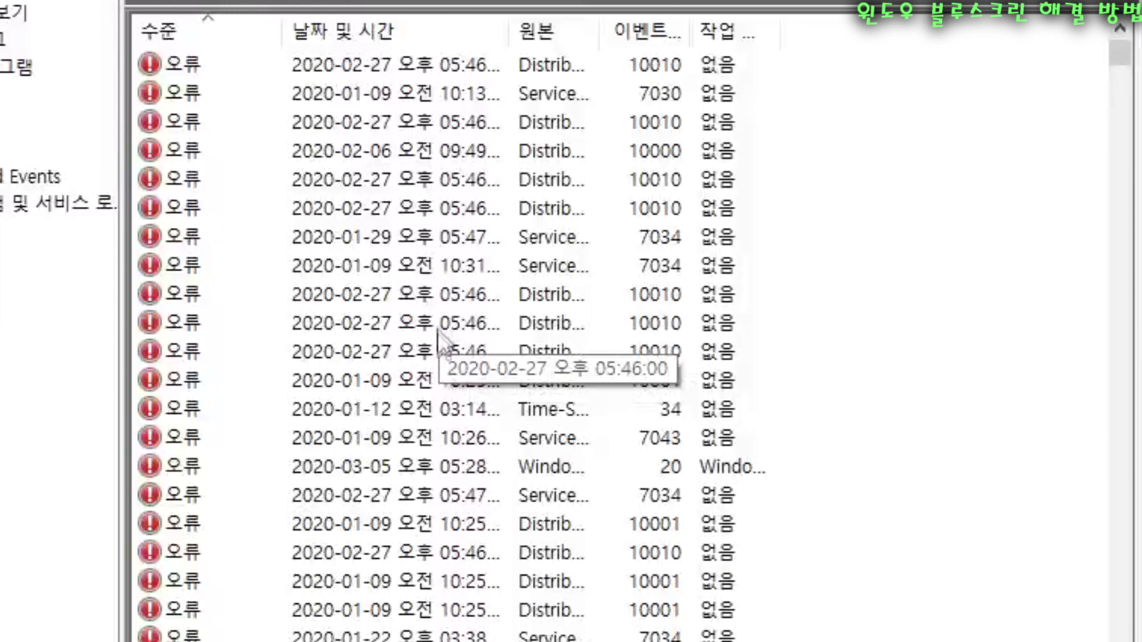
pyautogui.click(466, 492)
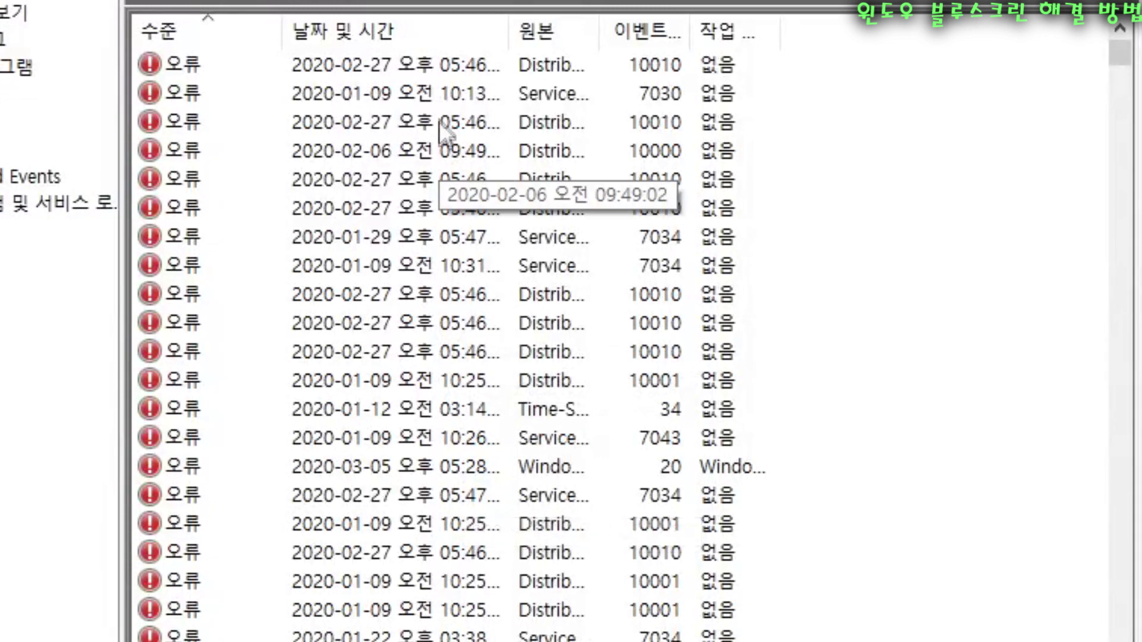
pyautogui.moveTo(511, 24); pyautogui.dragTo(577, 23)
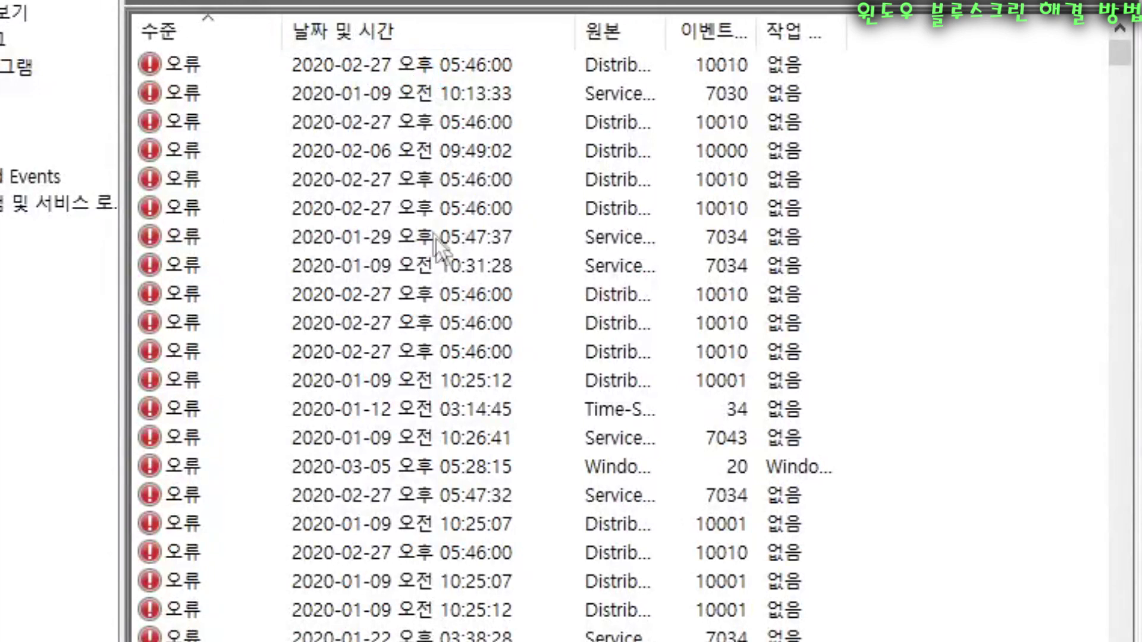
# Step: Open the properties of the first 10010 error, logged 2020-02-27 오후 05:46:00, and read its description
pyautogui.click(438, 63)
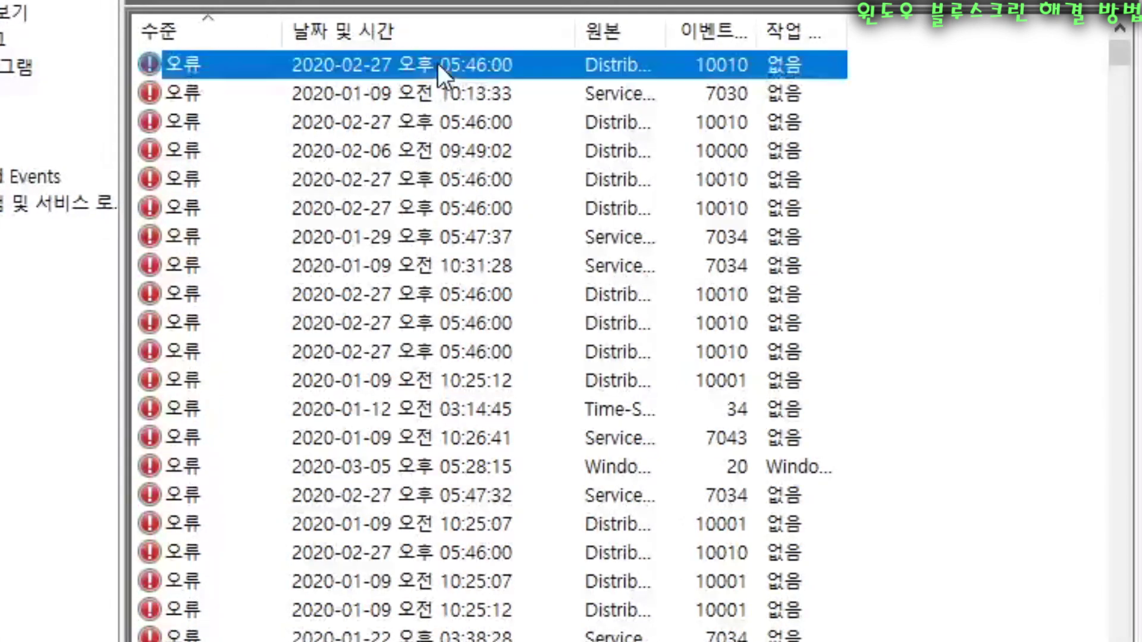
pyautogui.doubleClick(402, 62)
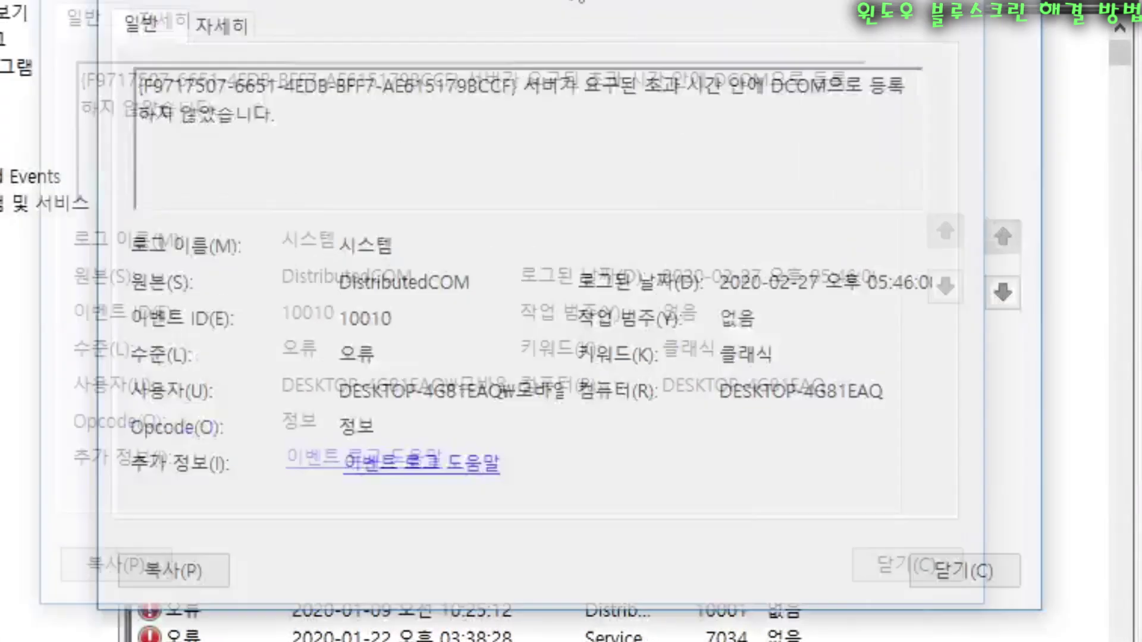
pyautogui.moveTo(573, 1); pyautogui.dragTo(709, 5)
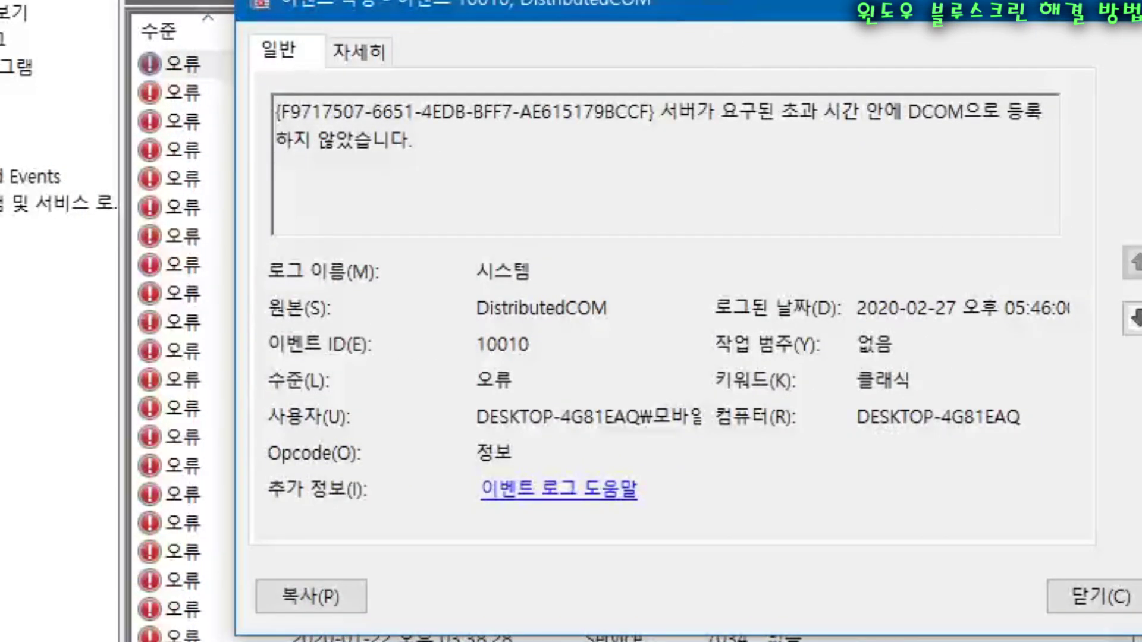
pyautogui.moveTo(277, 142); pyautogui.dragTo(651, 111)
pyautogui.click(414, 141)
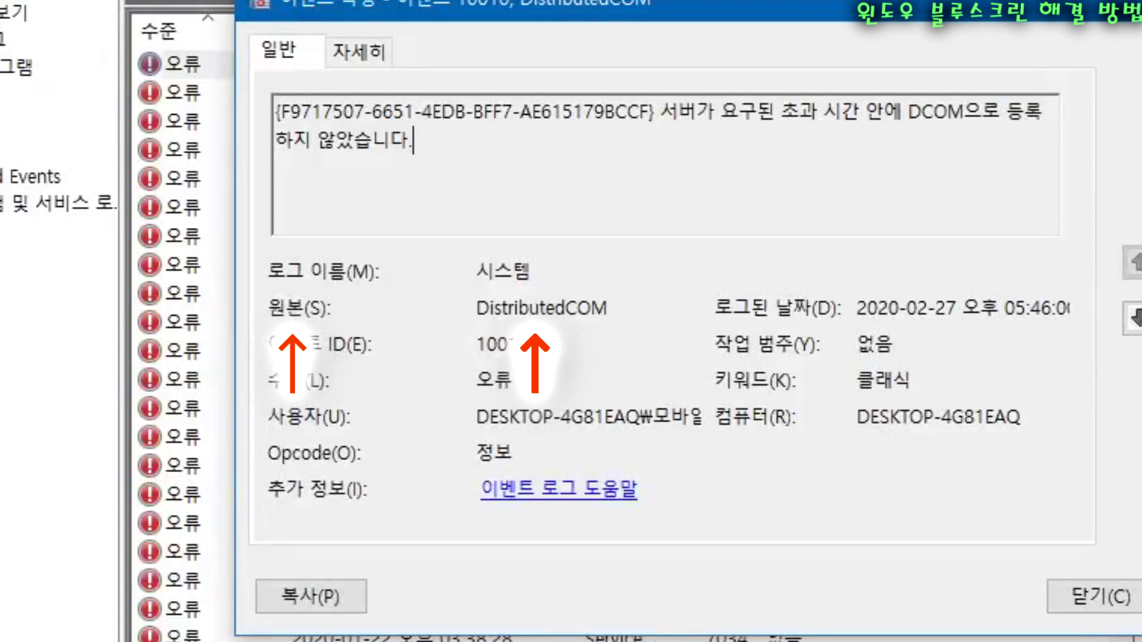
# Step: Copy the event's source name DistributedCOM, switch to Chrome and search Google for "DistributedCOM 오류"
pyautogui.moveTo(608, 308); pyautogui.dragTo(475, 308)
pyautogui.hotkey('ctrl', 'c')
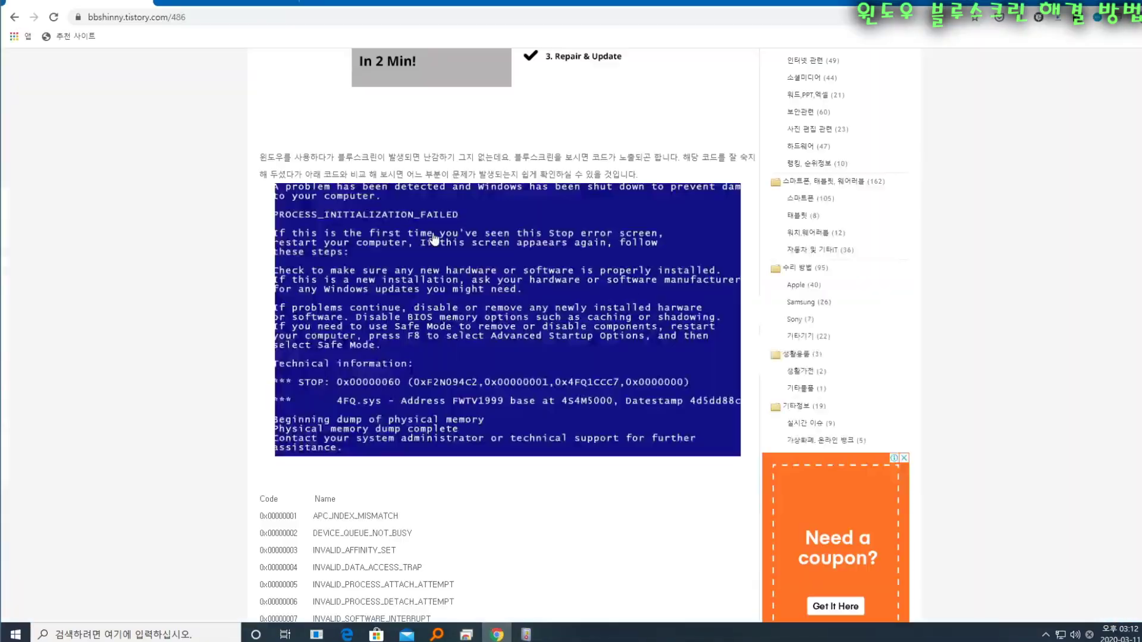
pyautogui.scroll(4, 212, 119)
pyautogui.click(179, 23)
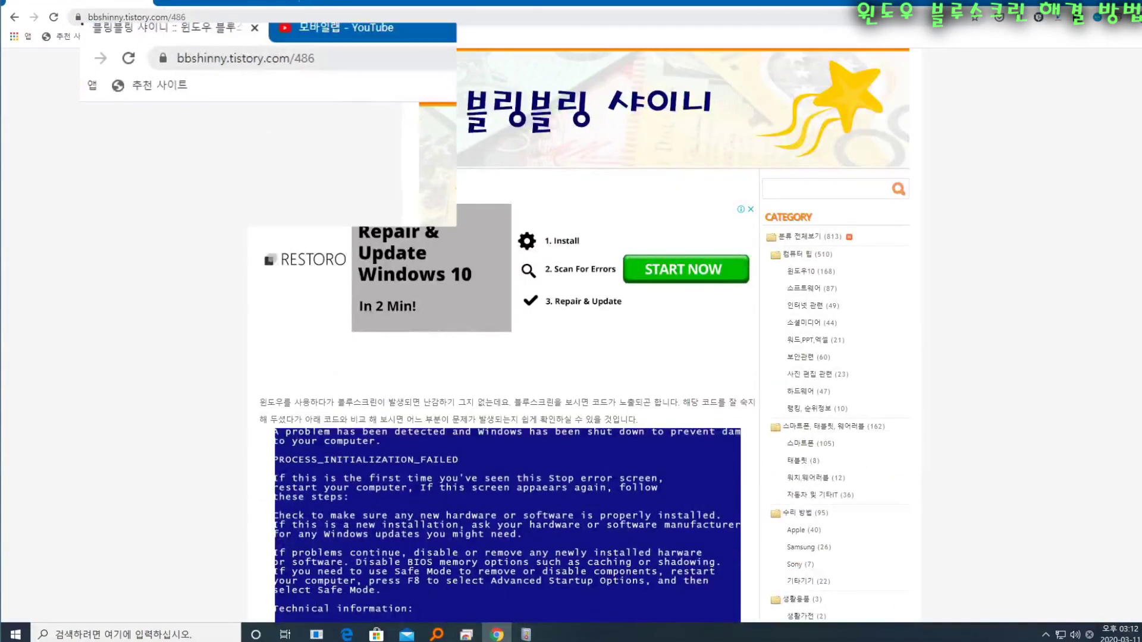
pyautogui.hotkey('ctrl', 'v')
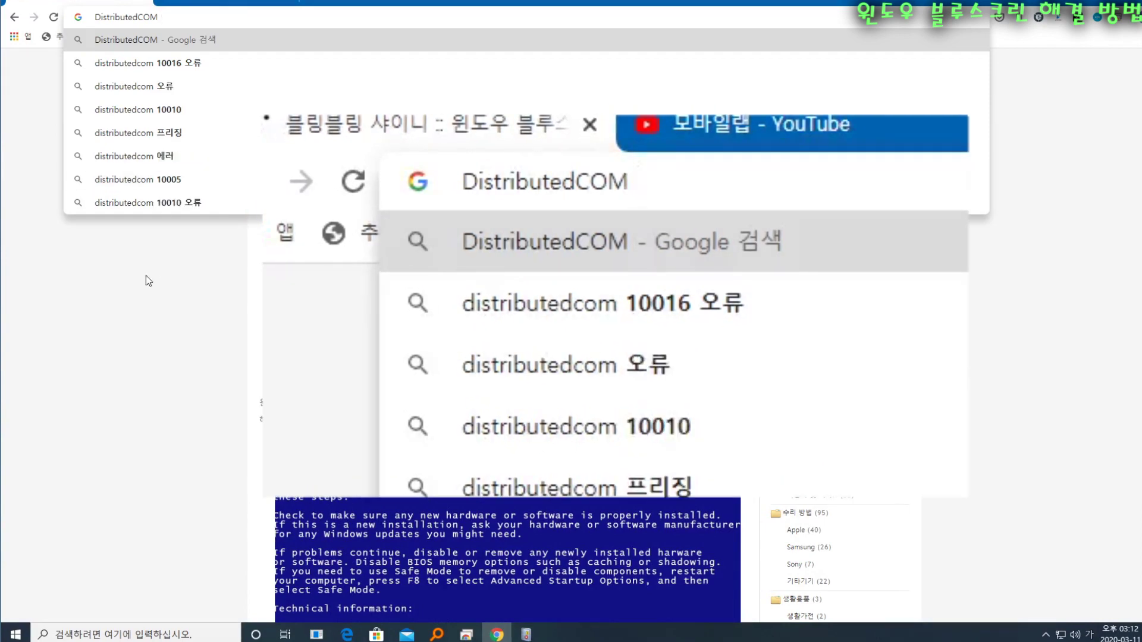
pyautogui.write('dh')
pyautogui.press('BackSpace')
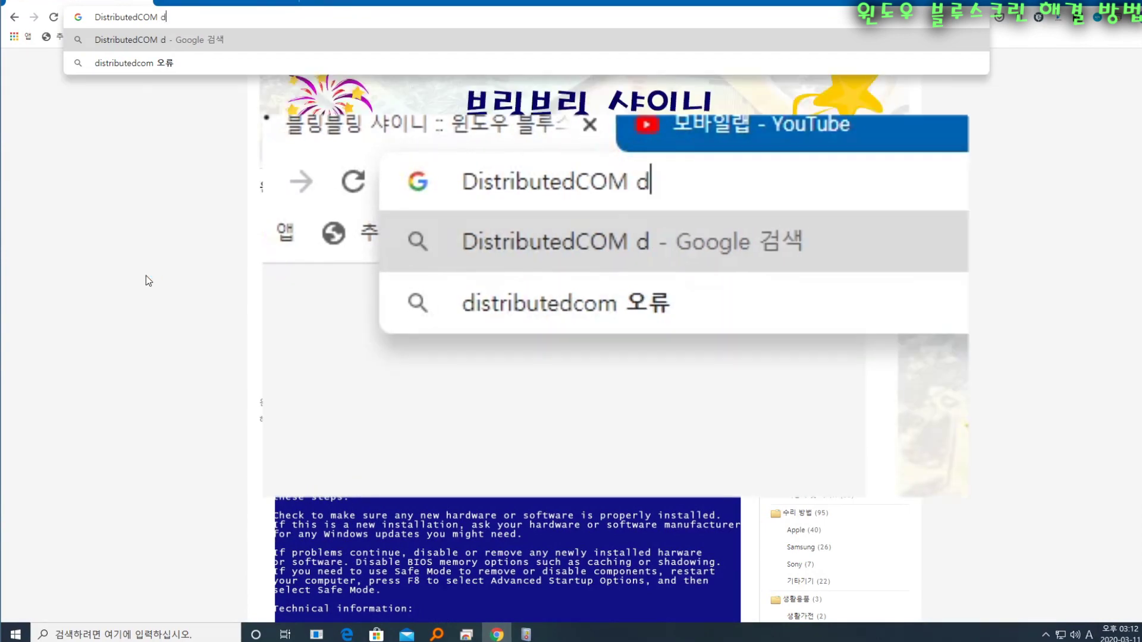
pyautogui.press('BackSpace')
pyautogui.press('Hangul')
pyautogui.write('오류')
pyautogui.press('Return')
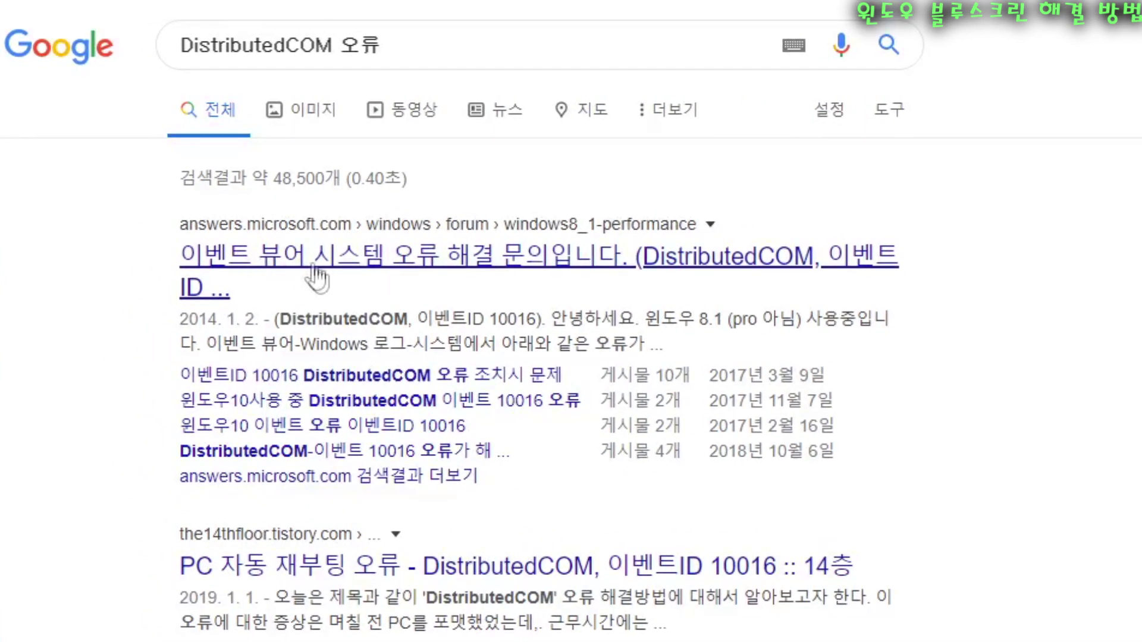
# Step: Open the first answers.microsoft.com result and read the answer's explanation of the DistributedCOM error's cause
pyautogui.click(580, 271)
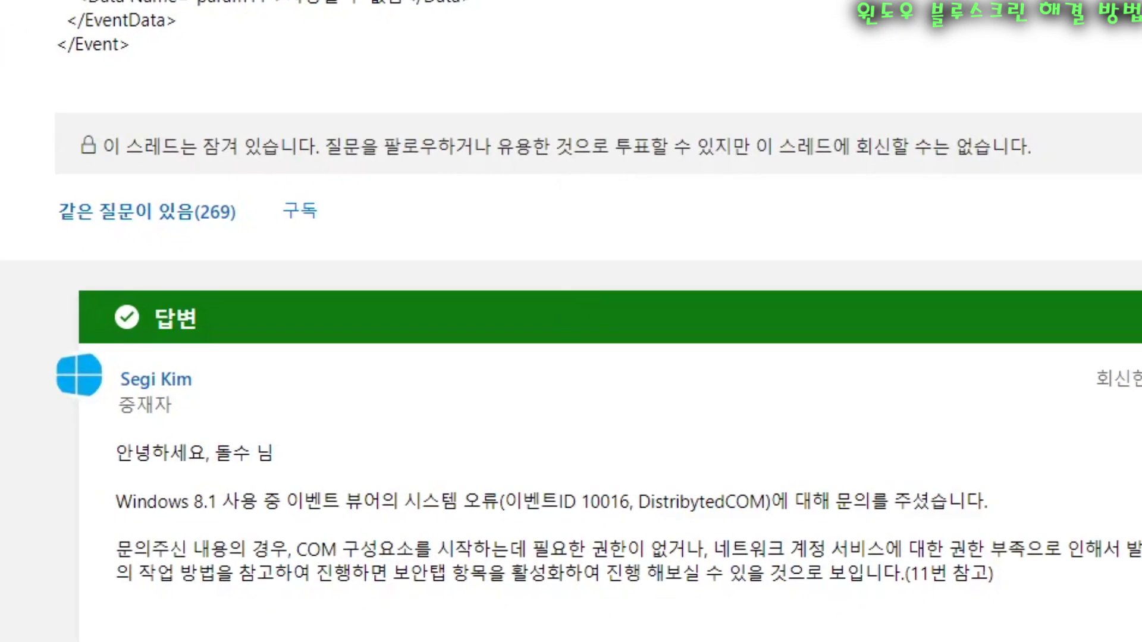
pyautogui.scroll(-5, 571, 357)
pyautogui.moveTo(128, 226); pyautogui.dragTo(330, 226)
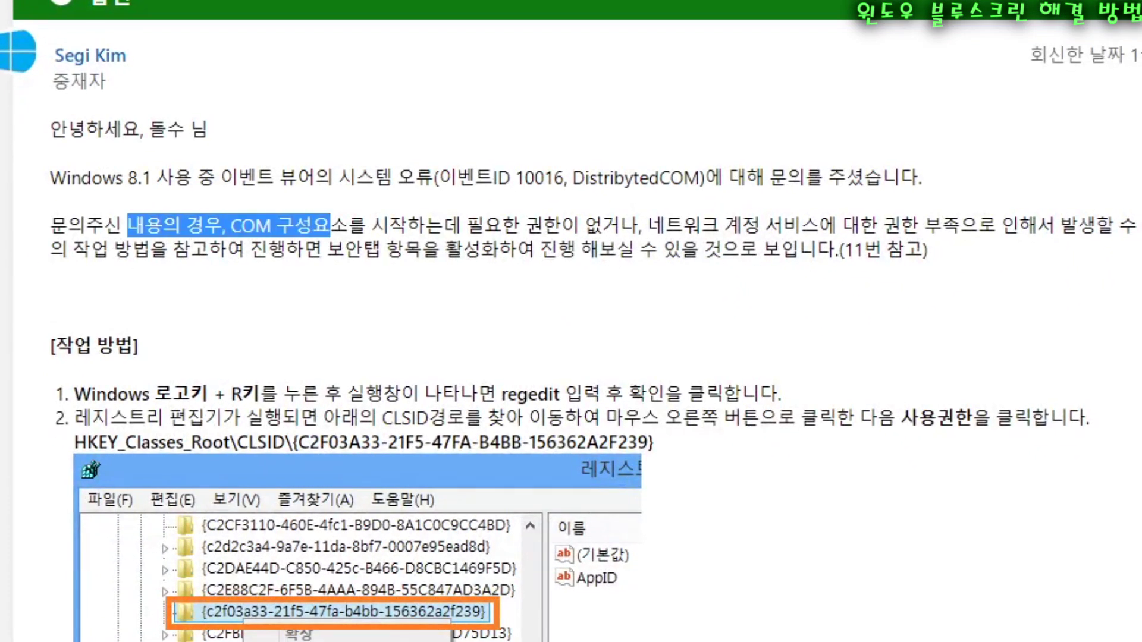
pyautogui.click(820, 218)
pyautogui.moveTo(921, 226); pyautogui.dragTo(684, 226)
pyautogui.click(684, 226)
pyautogui.moveTo(1078, 226); pyautogui.dragTo(840, 226)
pyautogui.moveTo(1001, 226); pyautogui.dragTo(1139, 226)
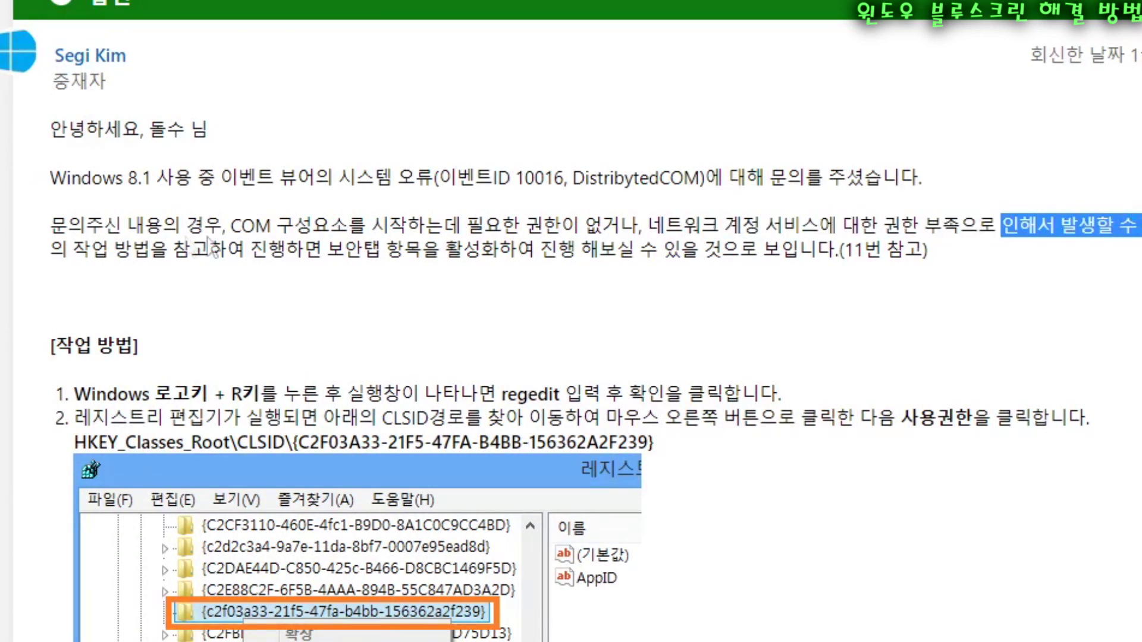
pyautogui.moveTo(73, 249); pyautogui.dragTo(923, 249)
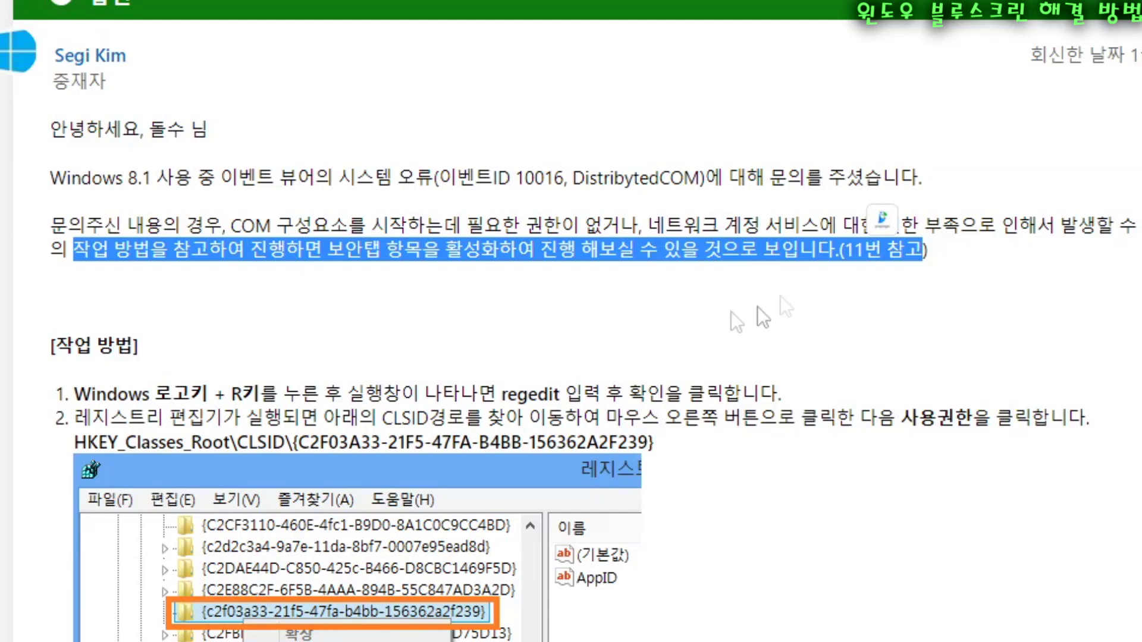
# Step: Review the answer's registry permission instructions and return to the search results to look through other solutions
pyautogui.scroll(-15, 780, 295)
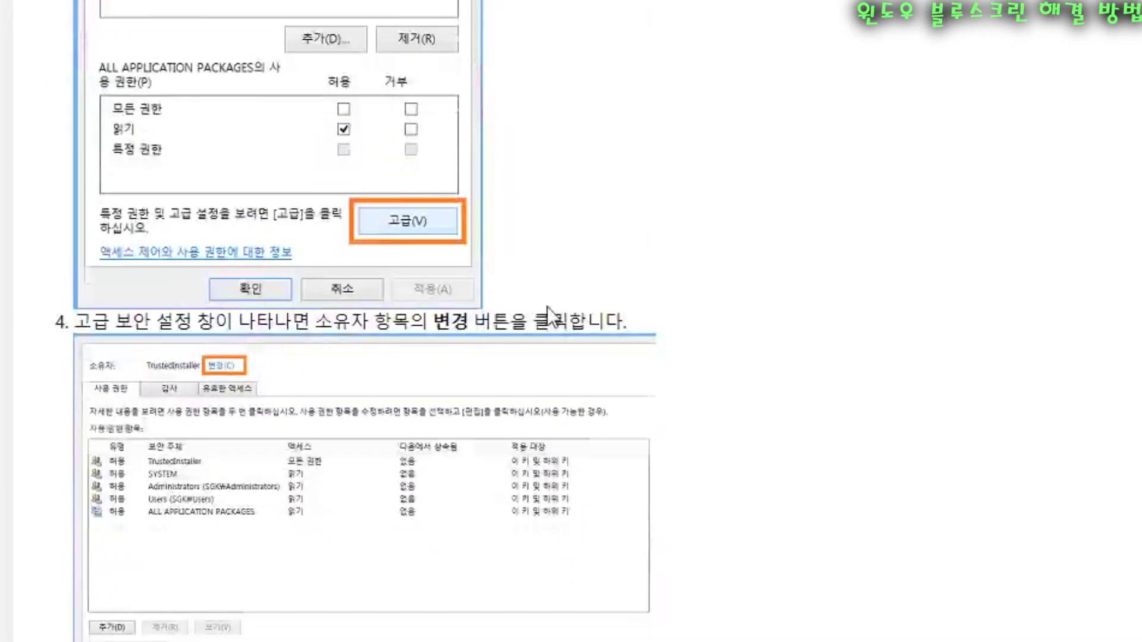
pyautogui.scroll(10, 749, 354)
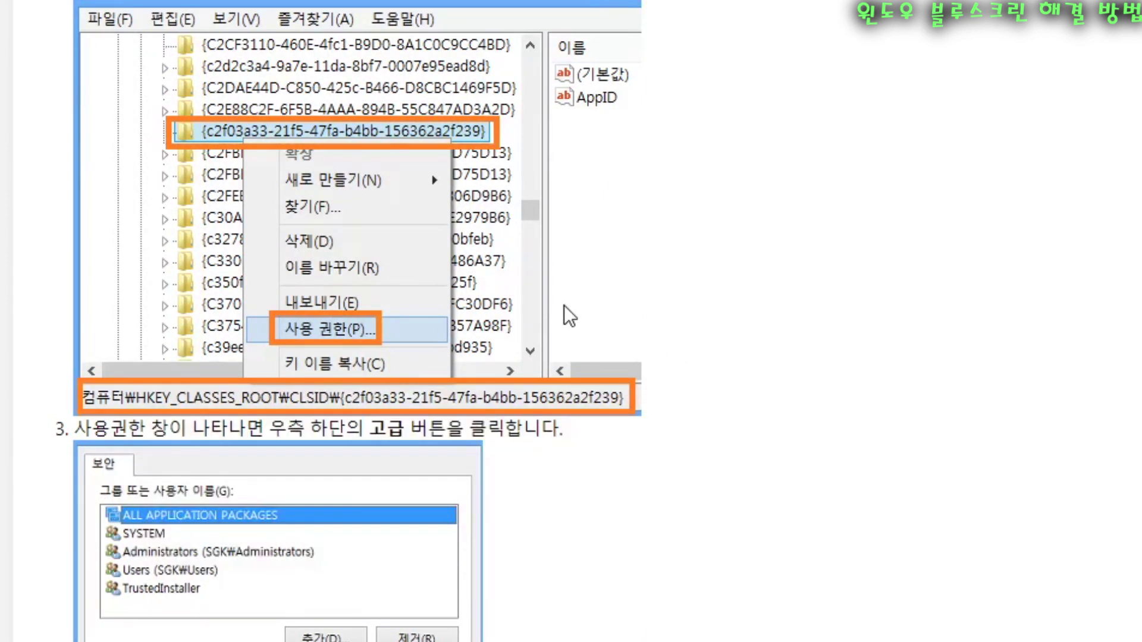
pyautogui.scroll(2, 636, 369)
pyautogui.scroll(2, 636, 370)
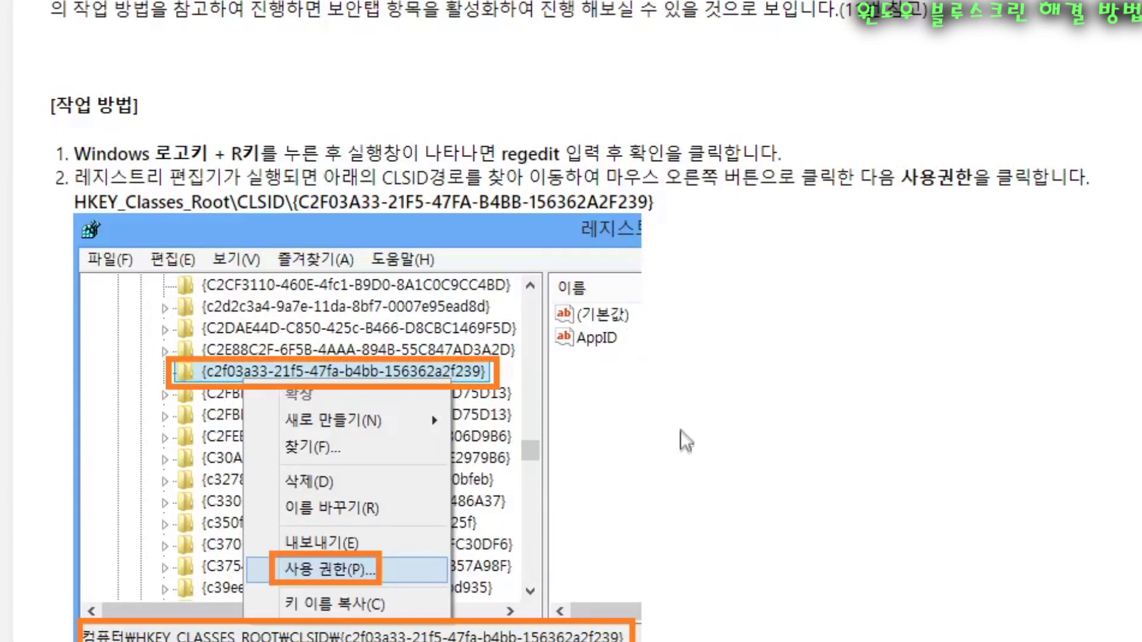
pyautogui.scroll(4, 794, 209)
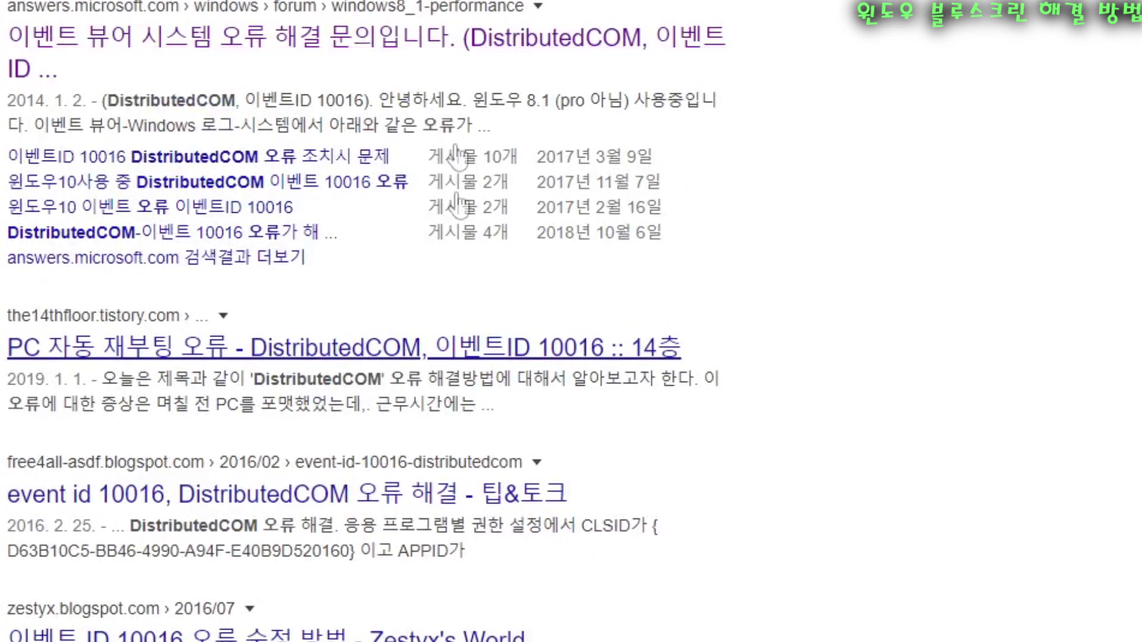
pyautogui.scroll(-6, 400, 474)
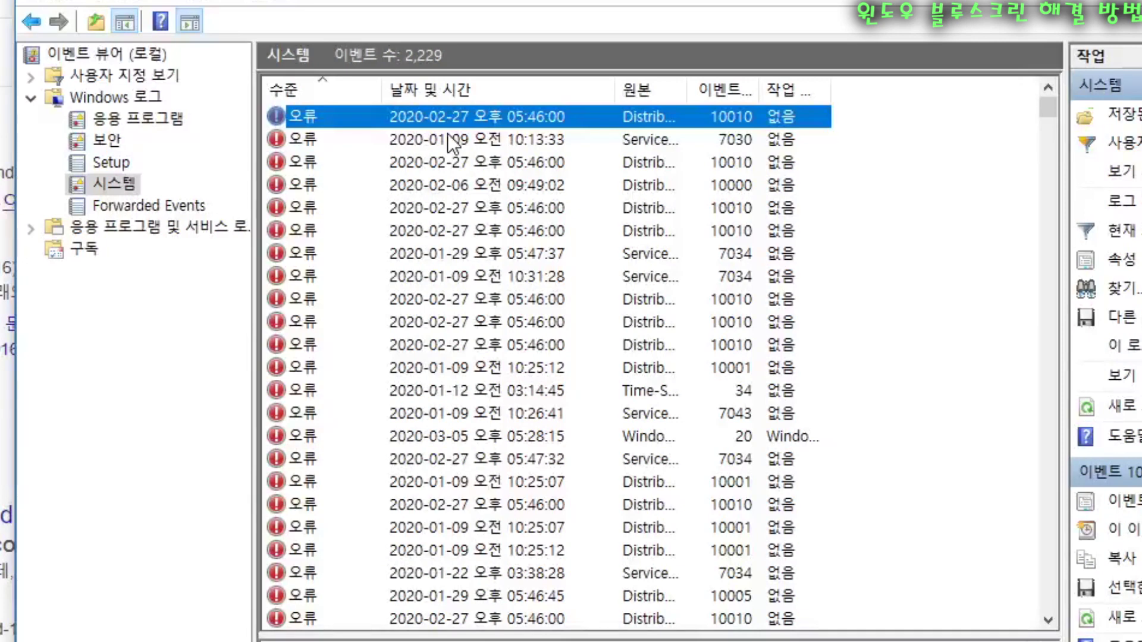
# Step: Switch to Event Viewer, open the 7034 error logged 2020-02-27 오후 05:47:32 and select the service name in its description
pyautogui.click(499, 460)
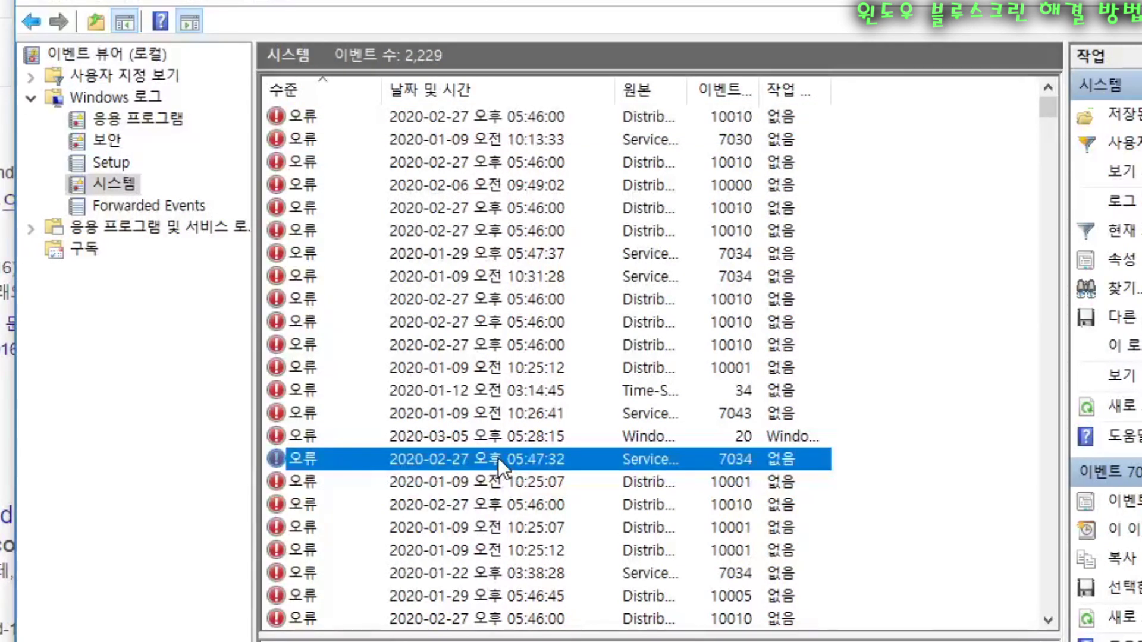
pyautogui.doubleClick(498, 458)
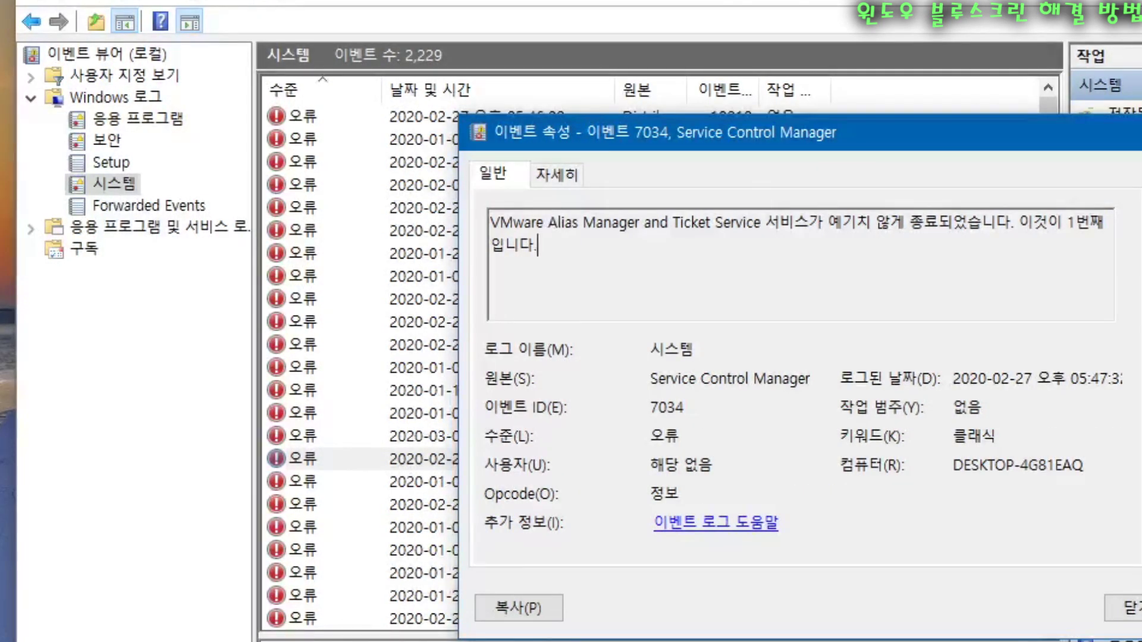
pyautogui.doubleClick(516, 223)
pyautogui.click(537, 244)
pyautogui.click(489, 222)
pyautogui.moveTo(489, 222); pyautogui.dragTo(765, 223)
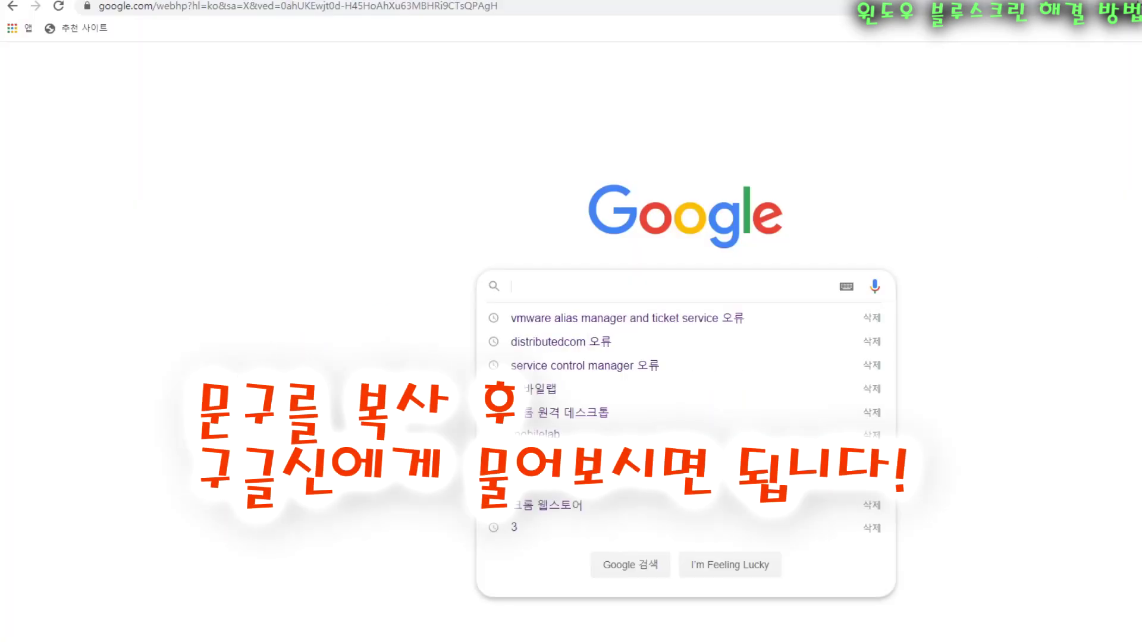
# Step: Switch to Chrome and search Google for "VMware Alias Manager and Ticket Service 오류"
pyautogui.write('VMware Alias Manager and Ticket Service')
pyautogui.write('오류')
pyautogui.press('Return')
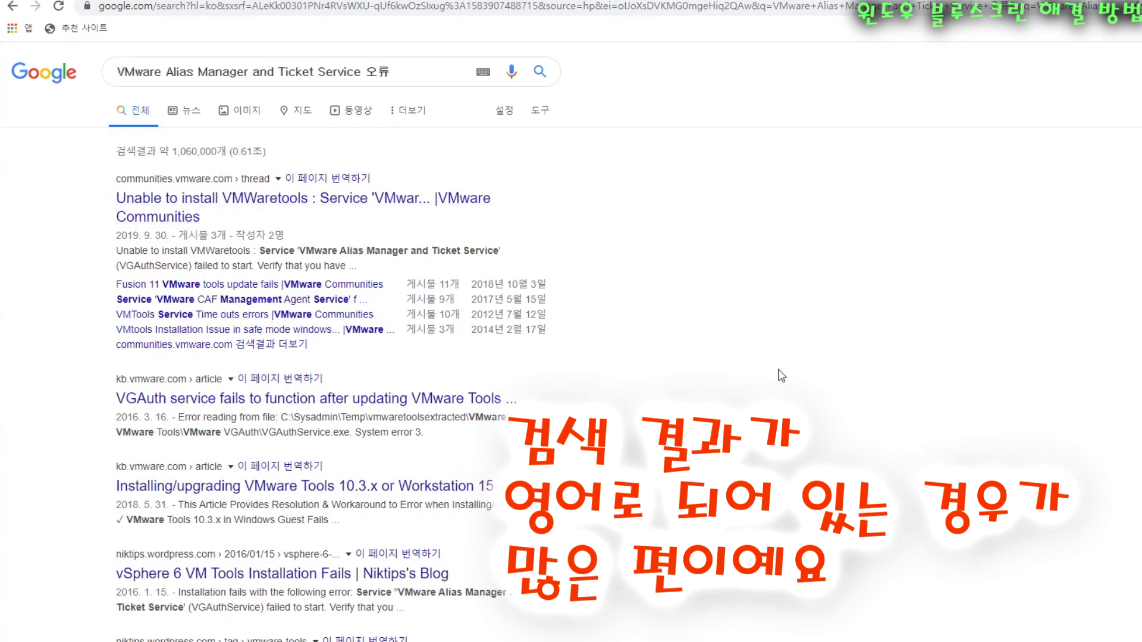
# Step: Look through the search results for pages explaining the VMware Alias Manager and Ticket Service error
pyautogui.scroll(-1, 778, 382)
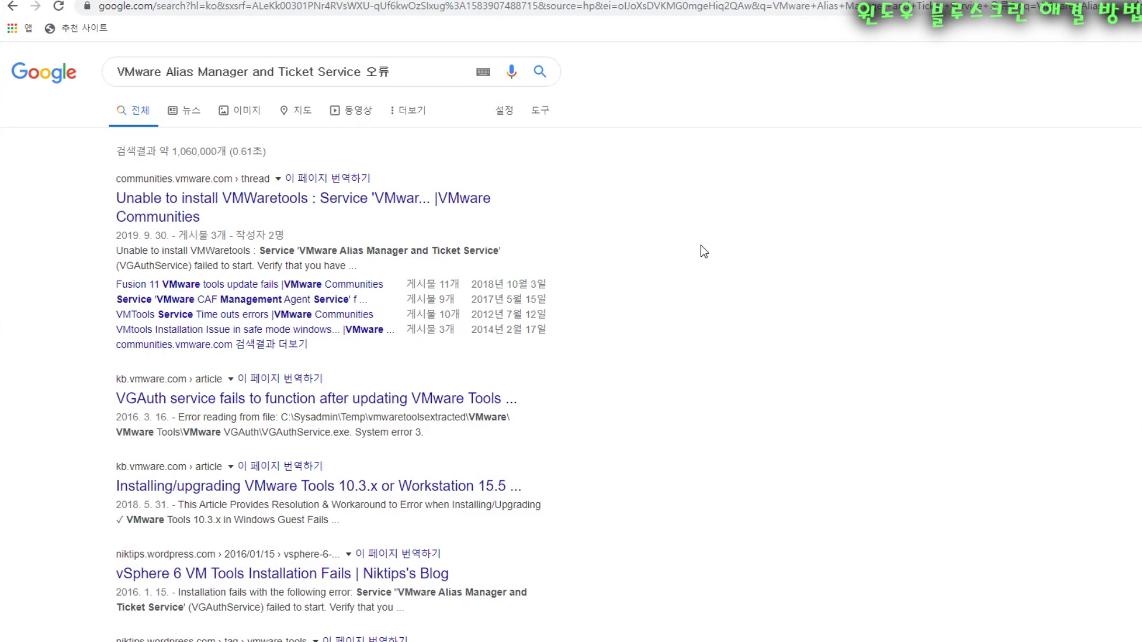
pyautogui.scroll(-2, 700, 246)
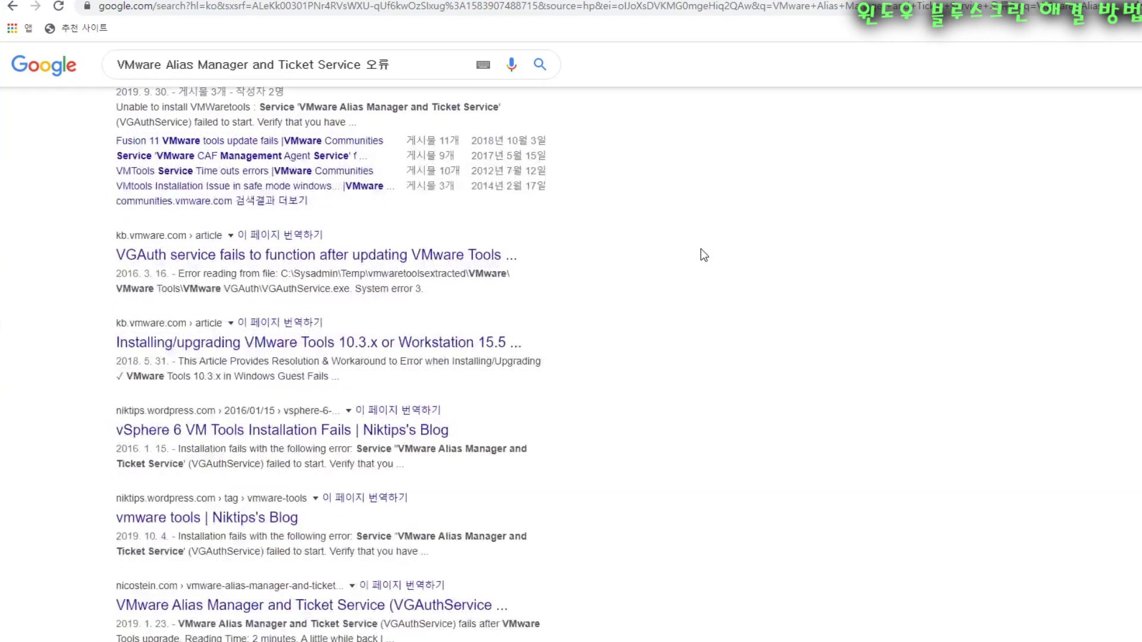
pyautogui.scroll(-1, 680, 328)
pyautogui.scroll(3, 648, 327)
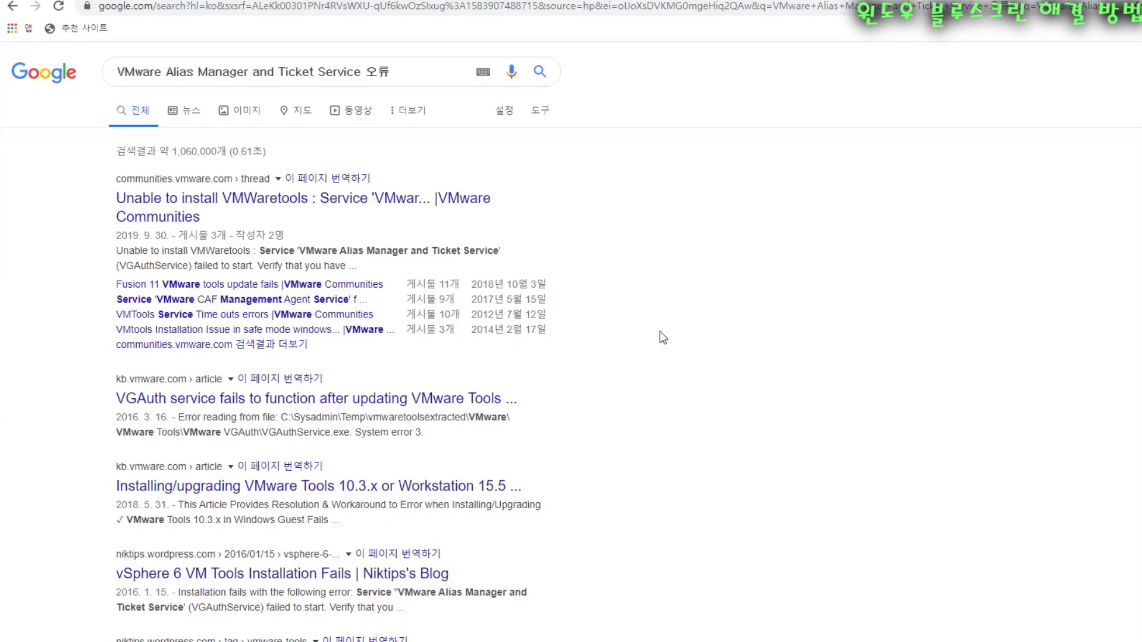
pyautogui.scroll(-10, 660, 336)
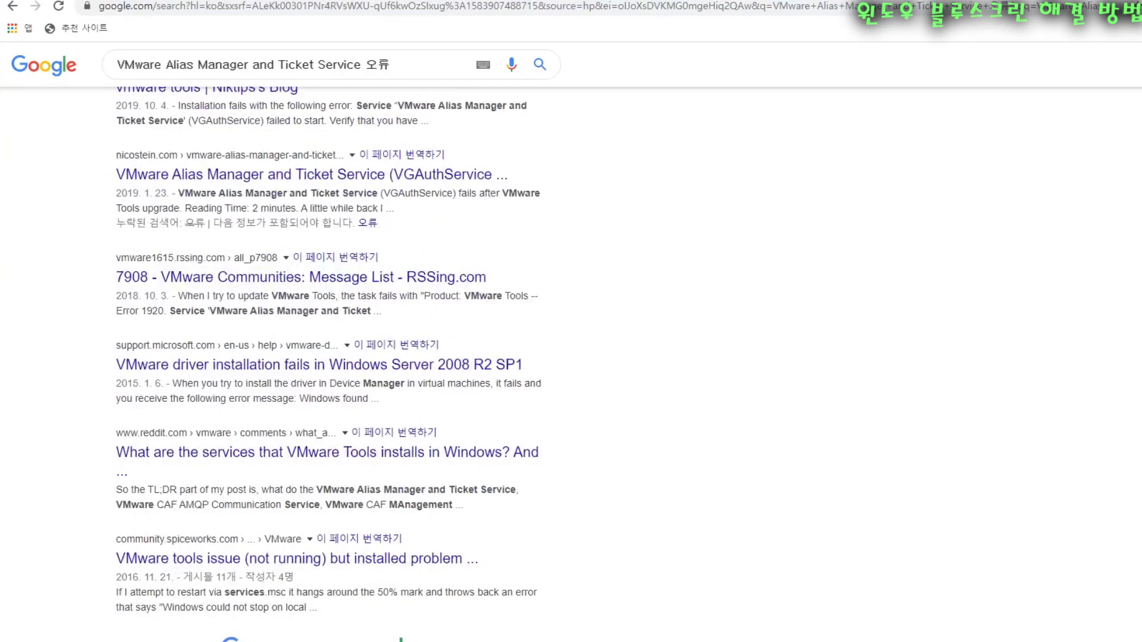
pyautogui.scroll(6, 854, 357)
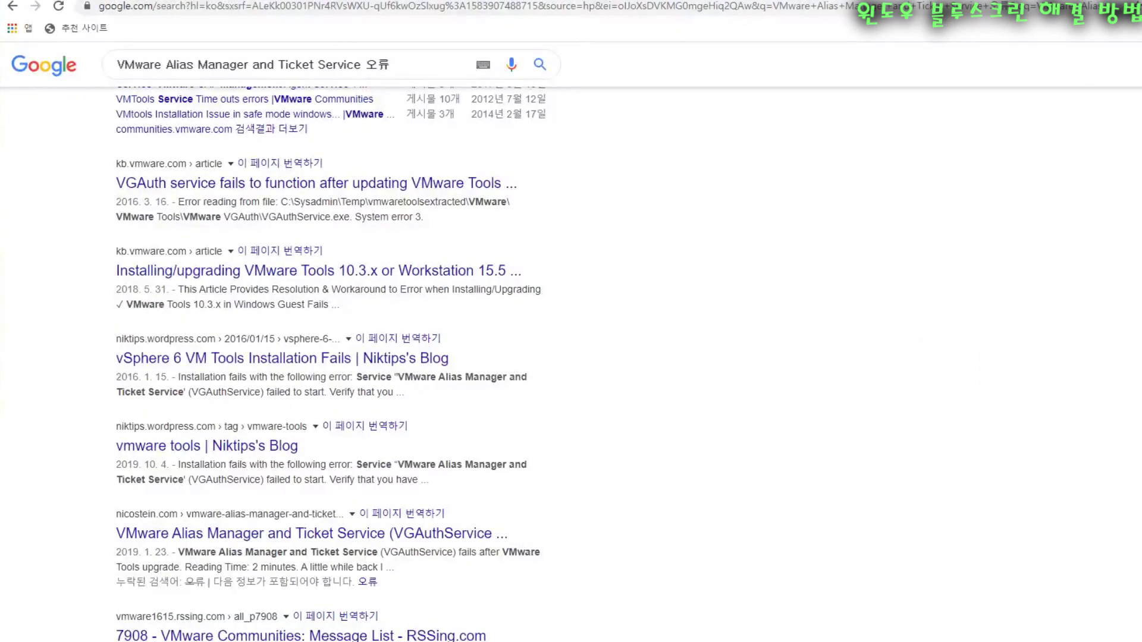